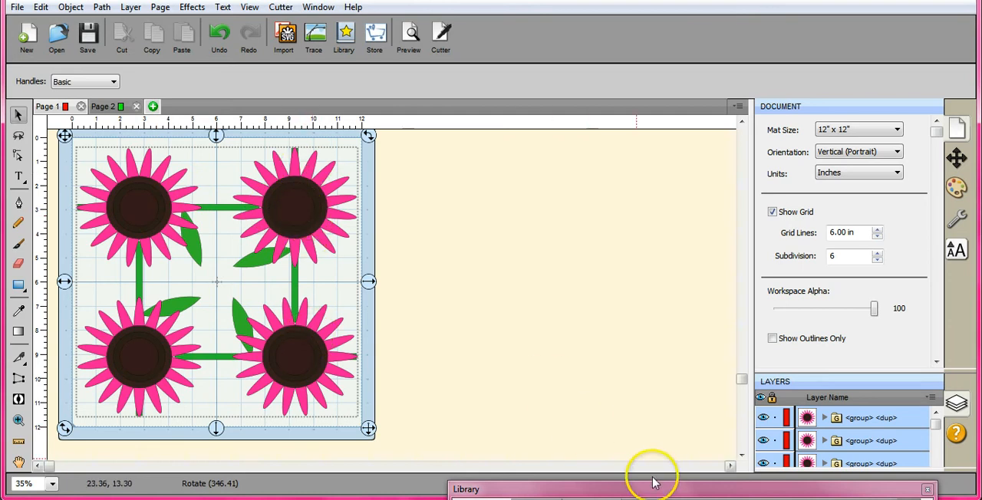
# - Add a horizontal ellipse from the library's Basic Shapes to Page 2 and stretch it to about 5.8 in wide
pyautogui.moveTo(651, 486); pyautogui.dragTo(661, 132)
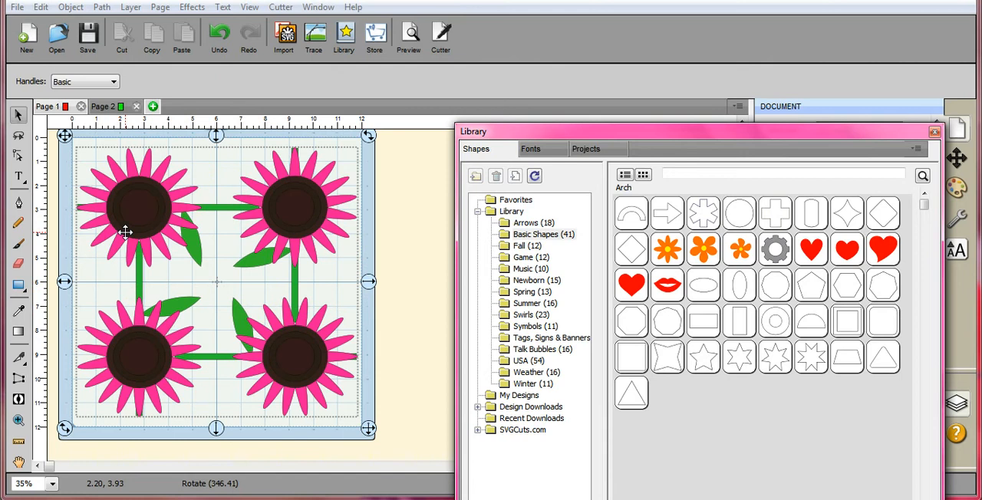
pyautogui.click(108, 107)
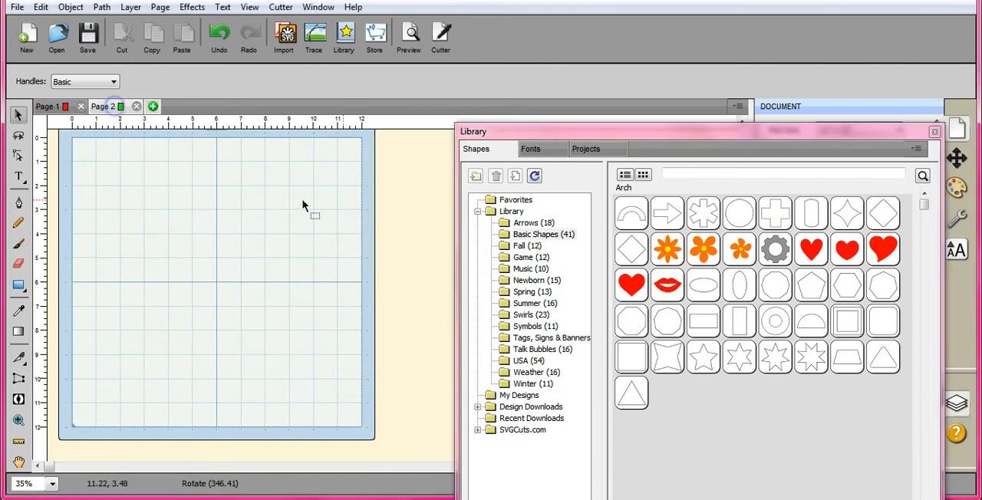
pyautogui.click(707, 293)
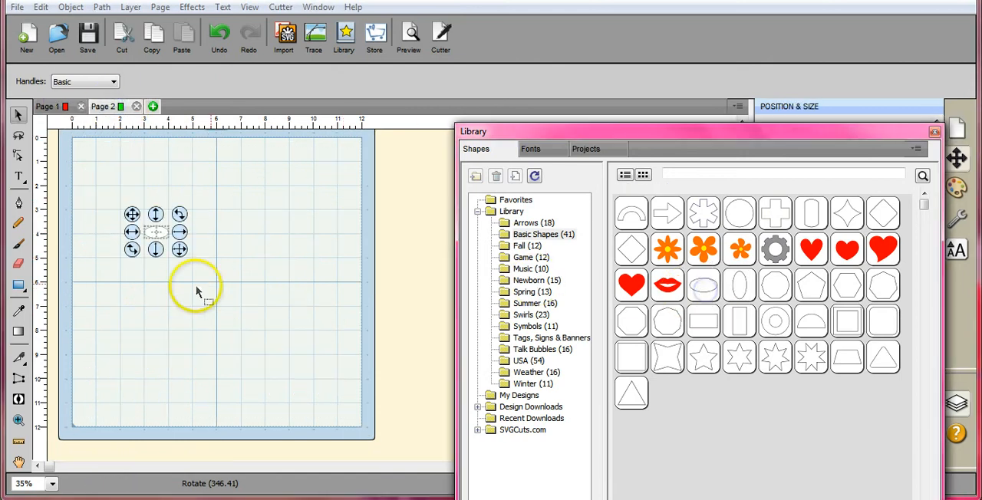
pyautogui.moveTo(172, 223); pyautogui.dragTo(300, 230)
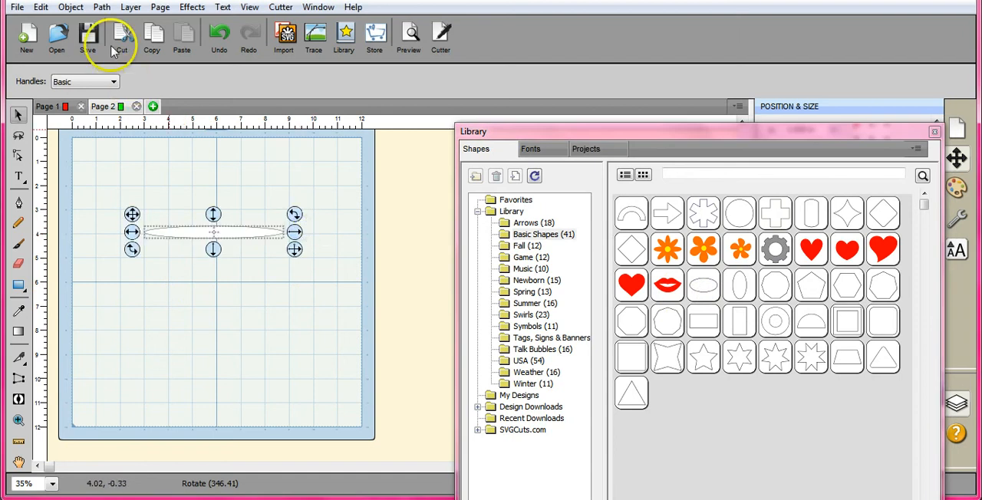
# - Create a rotated duplicate of the ellipse with 9 total copies, clockwise and evenly rotated, to form the flower petals
pyautogui.click(71, 9)
pyautogui.click(136, 186)
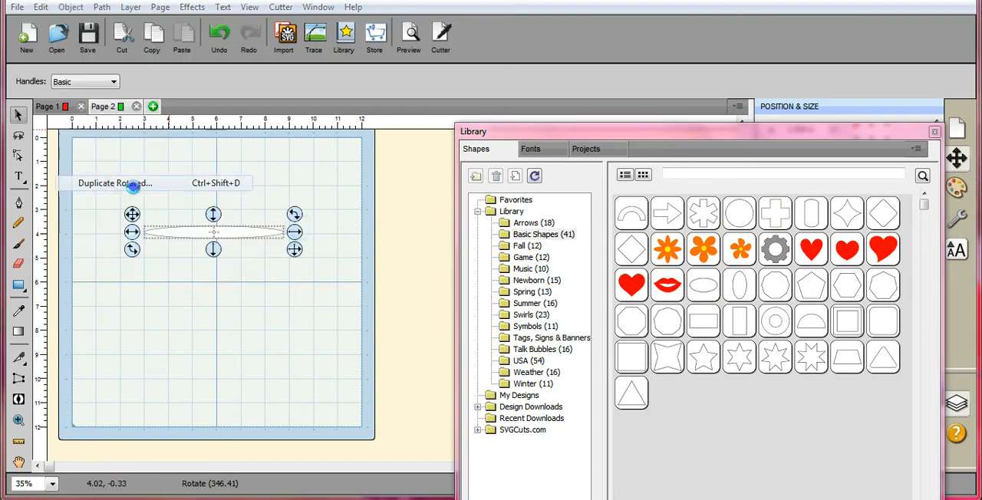
pyautogui.click(495, 163)
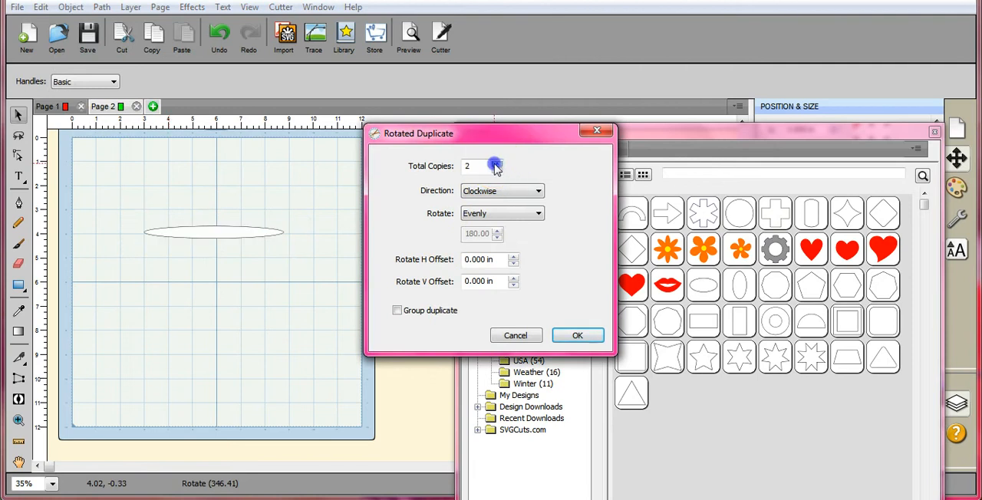
pyautogui.click(495, 163)
pyautogui.click(495, 164)
pyautogui.click(495, 163)
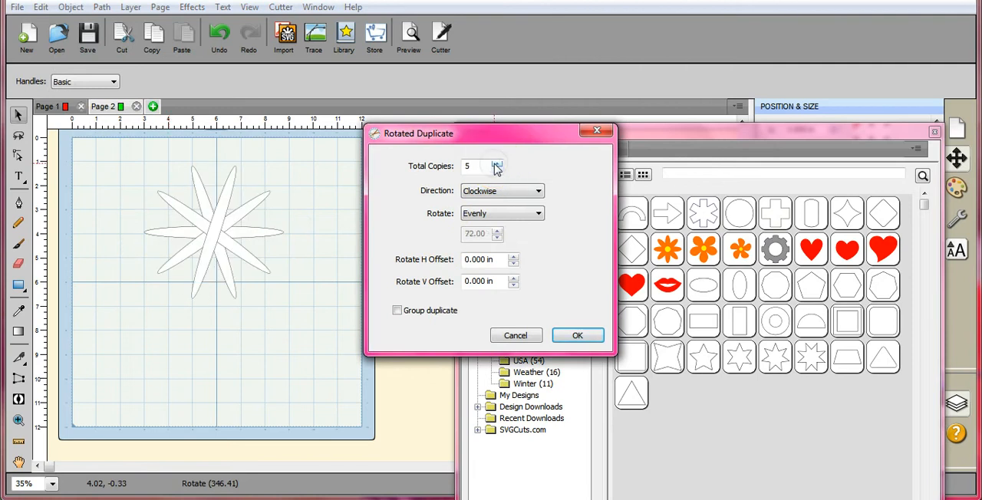
pyautogui.click(495, 163)
pyautogui.click(495, 164)
pyautogui.click(495, 164)
pyautogui.click(495, 163)
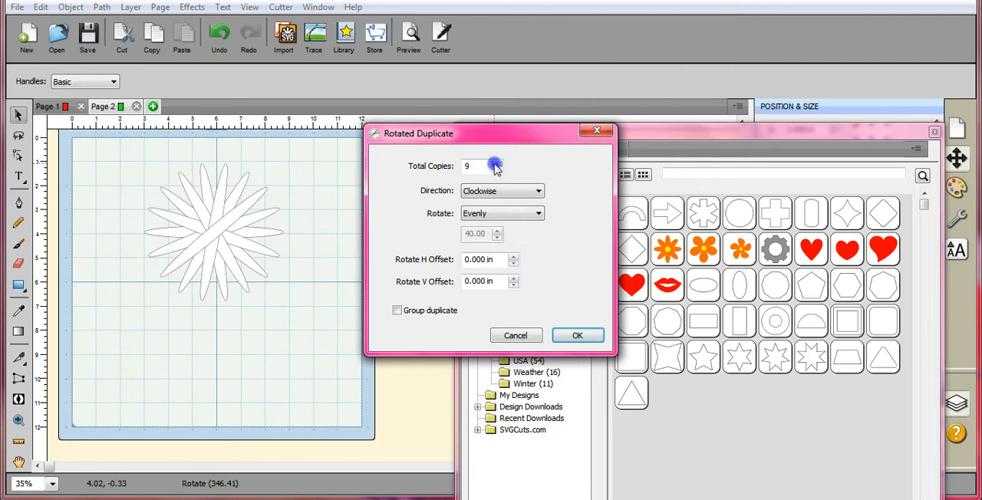
pyautogui.click(577, 335)
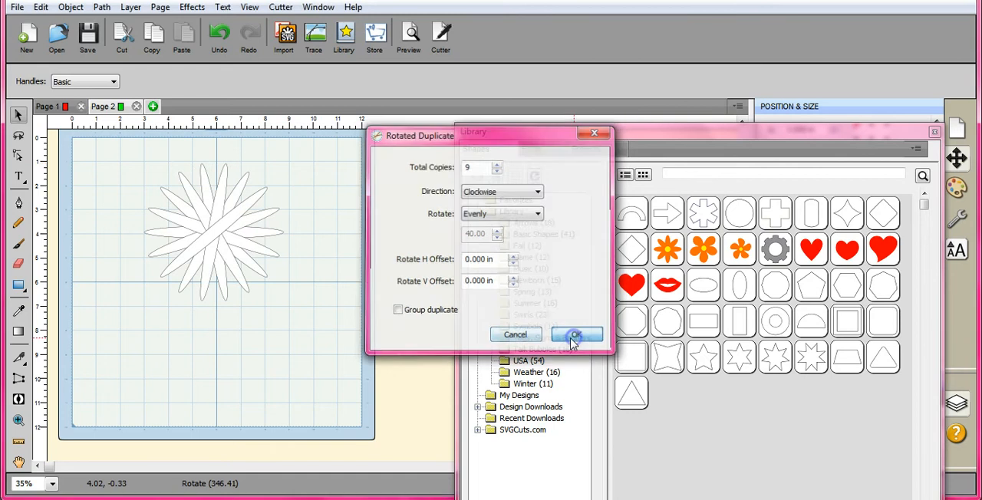
# - Select all the petal ellipses and unite them into one flower shape with Union
pyautogui.click(102, 7)
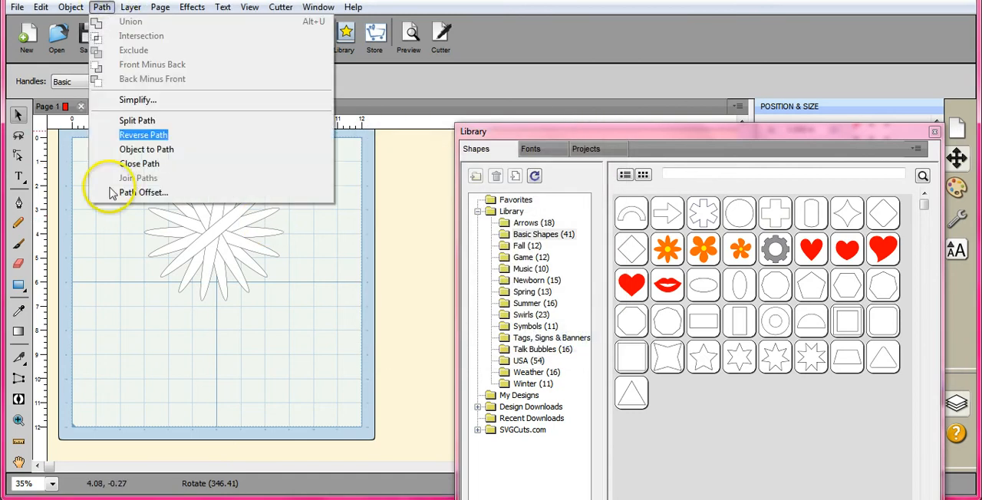
pyautogui.click(119, 221)
pyautogui.moveTo(114, 145); pyautogui.dragTo(301, 329)
pyautogui.click(101, 7)
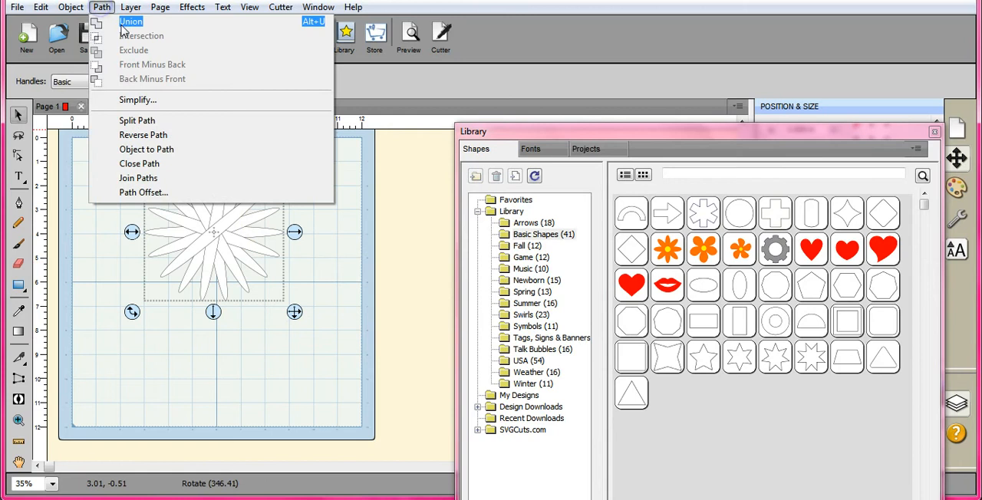
pyautogui.click(102, 6)
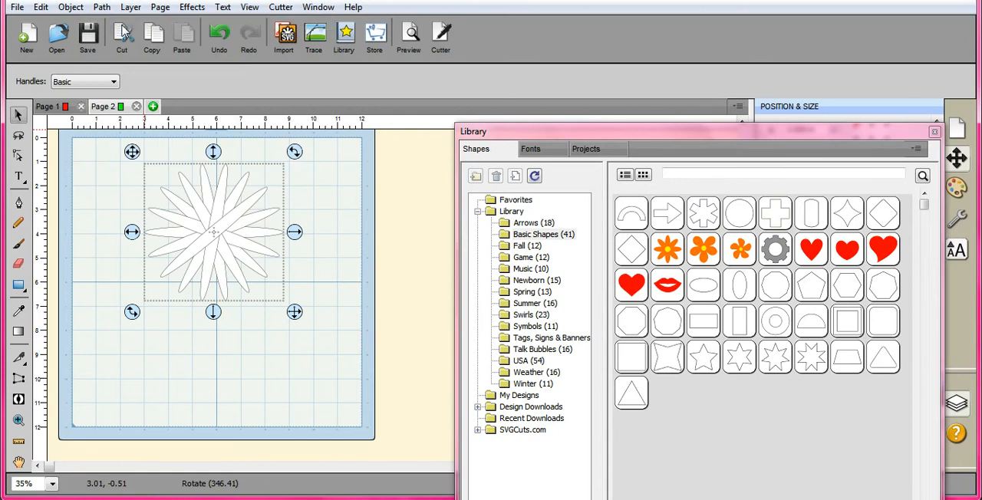
# - Centre the united flower shape horizontally and vertically on the page
pyautogui.moveTo(741, 224)
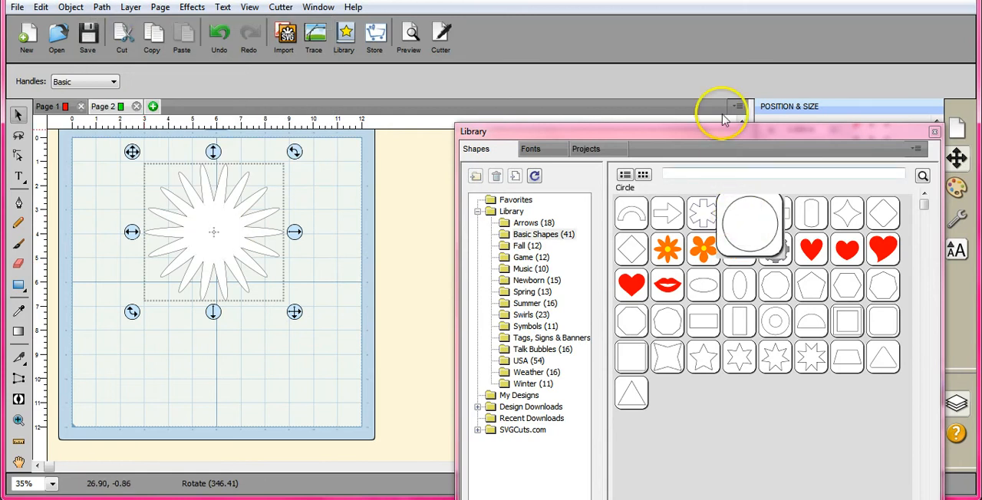
pyautogui.moveTo(723, 130); pyautogui.dragTo(721, 389)
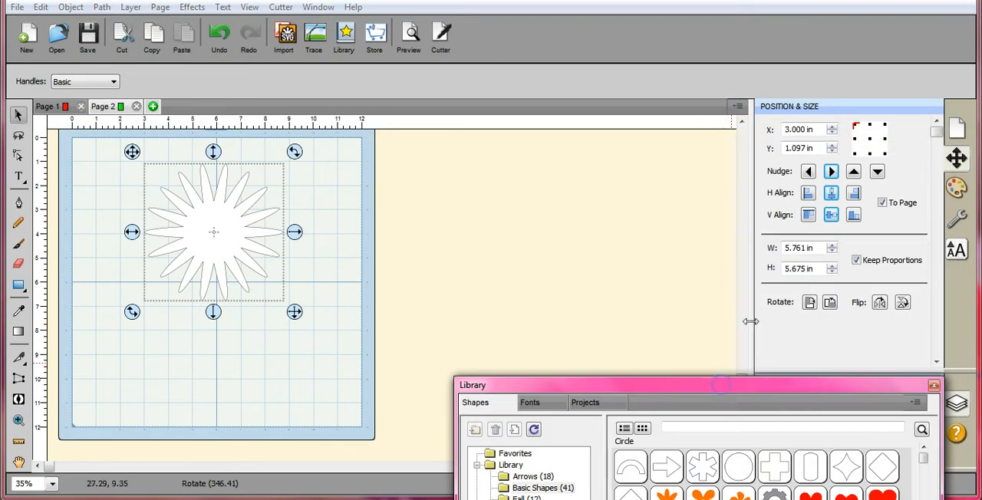
pyautogui.click(831, 196)
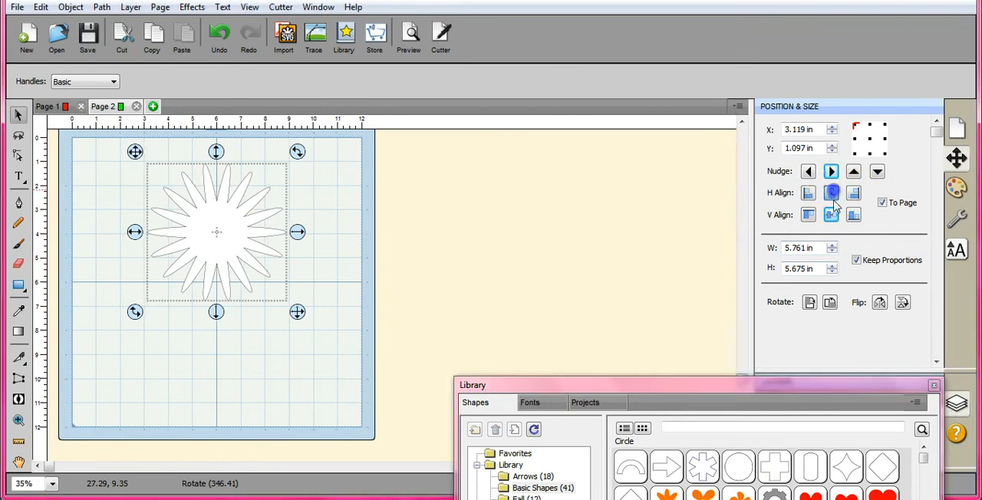
pyautogui.click(831, 214)
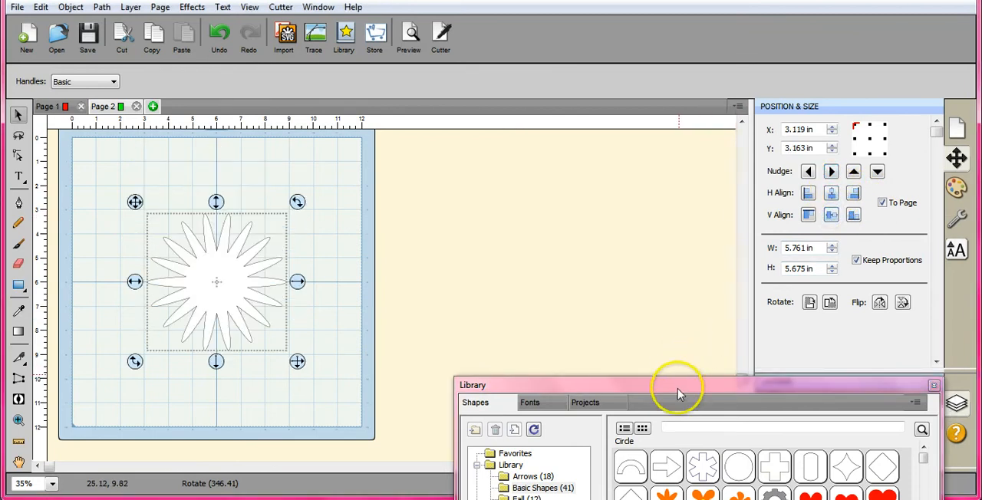
# - Add a circle from the library, size it to 2.25 in with proportions kept, and centre it on the page
pyautogui.moveTo(678, 394); pyautogui.dragTo(668, 342)
pyautogui.doubleClick(721, 277)
pyautogui.click(230, 322)
pyautogui.click(151, 237)
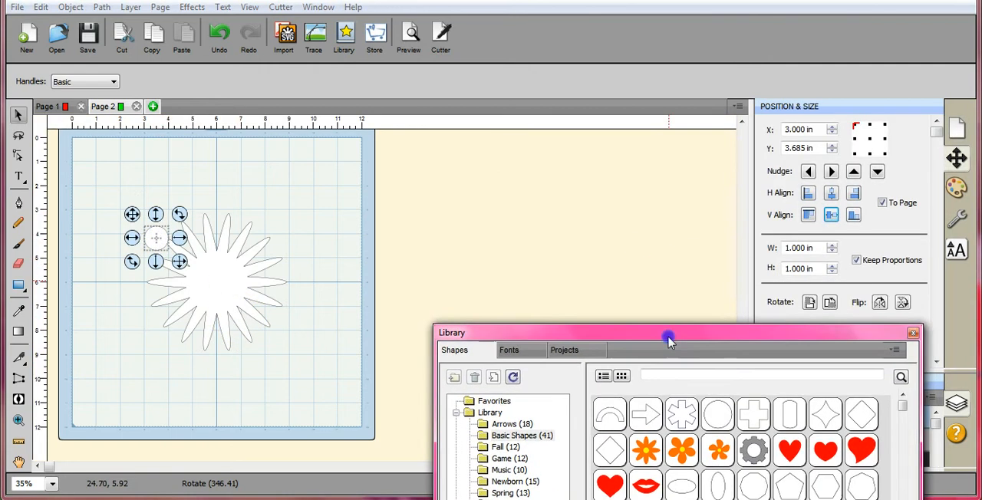
pyautogui.click(833, 244)
pyautogui.click(833, 245)
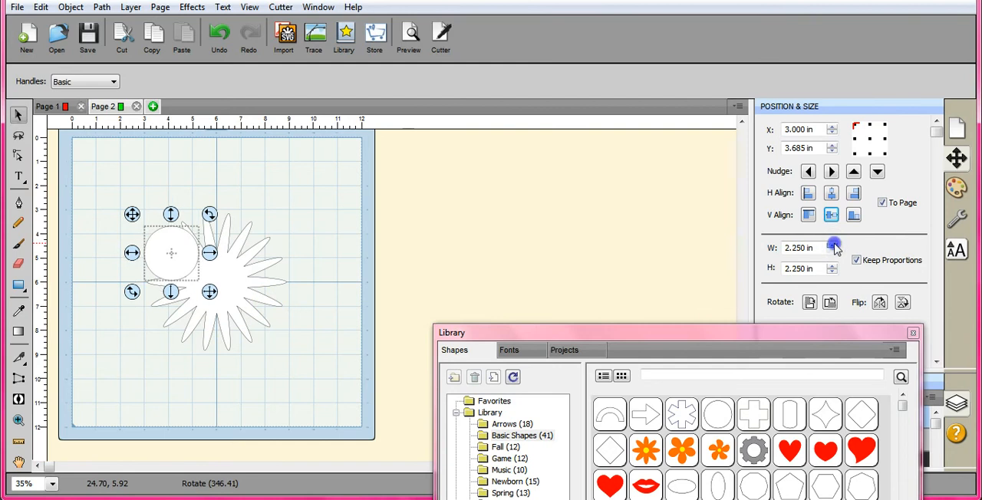
pyautogui.click(832, 194)
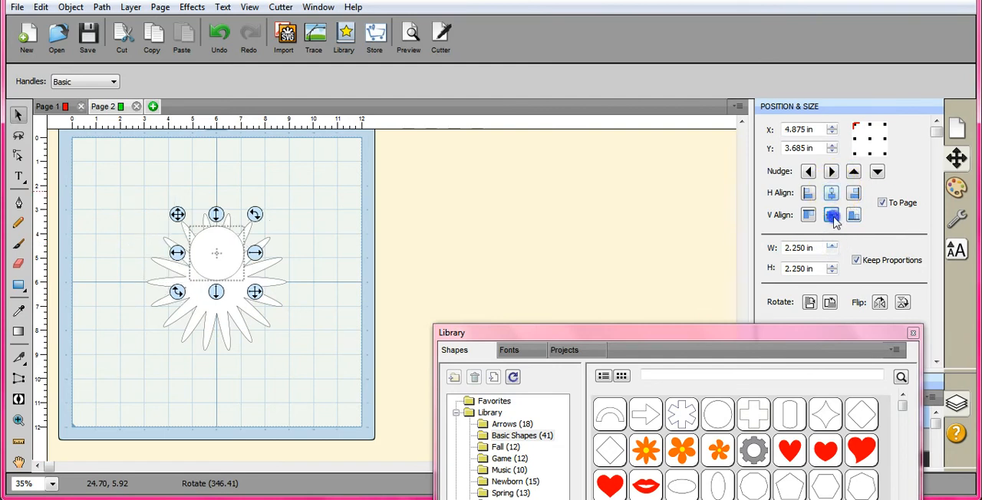
pyautogui.click(832, 216)
# - Add a second library circle, size it to 1.75 in, and centre it on the page inside the first circle
pyautogui.moveTo(620, 327); pyautogui.dragTo(623, 293)
pyautogui.click(721, 385)
pyautogui.click(806, 216)
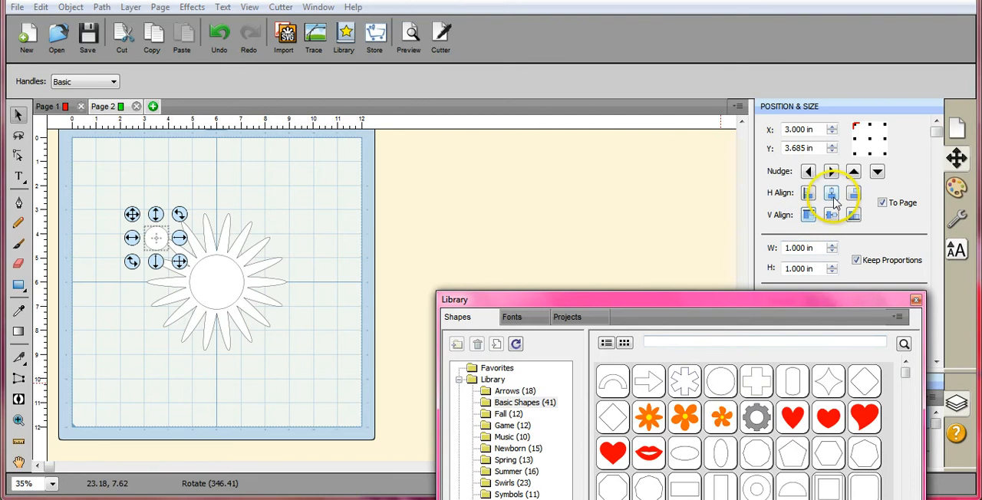
pyautogui.click(831, 194)
pyautogui.click(832, 216)
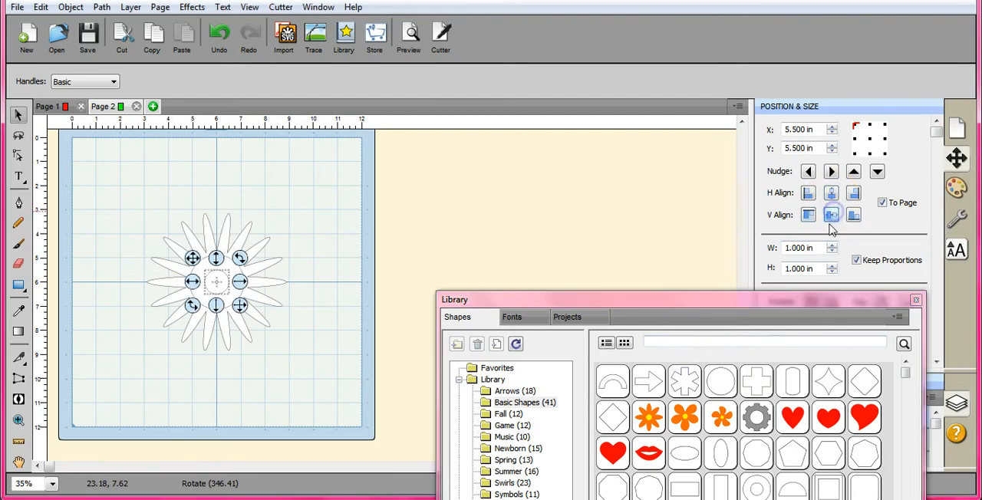
pyautogui.click(832, 245)
pyautogui.click(832, 244)
pyautogui.click(832, 245)
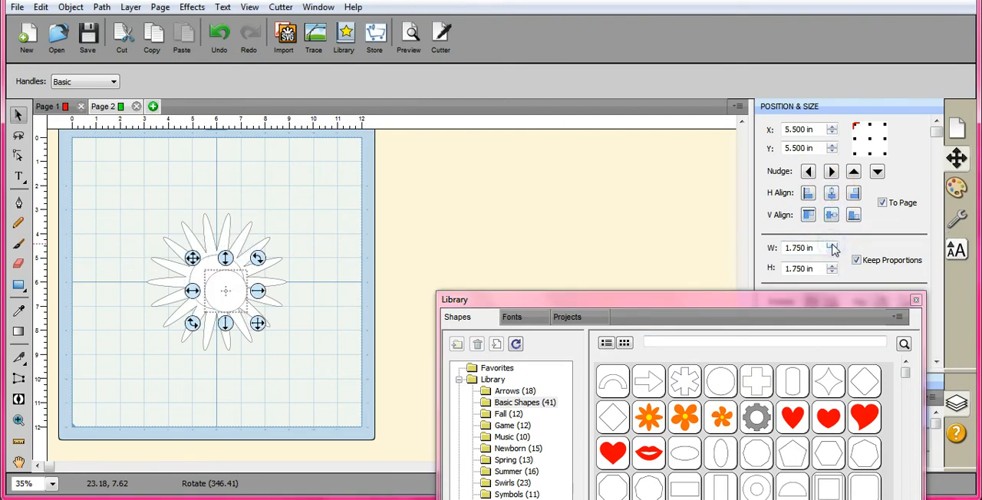
pyautogui.click(831, 194)
pyautogui.click(831, 216)
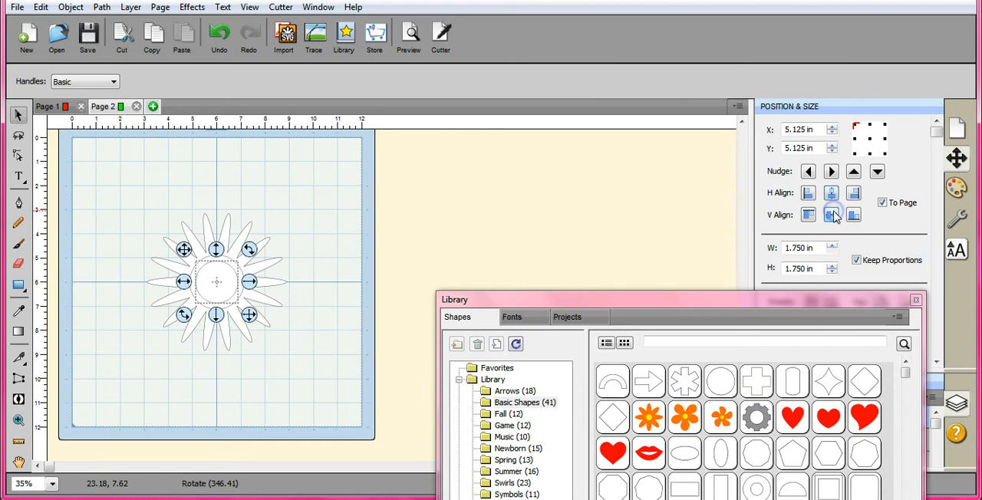
# - Add a third library circle, size it to 1.25 in, and centre it on the page inside the other two circles
pyautogui.doubleClick(721, 385)
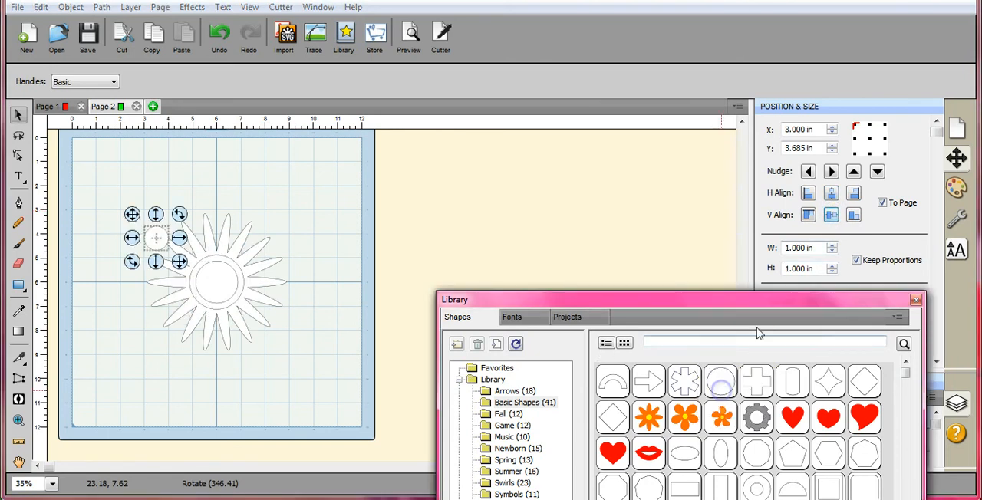
pyautogui.click(833, 247)
pyautogui.click(832, 244)
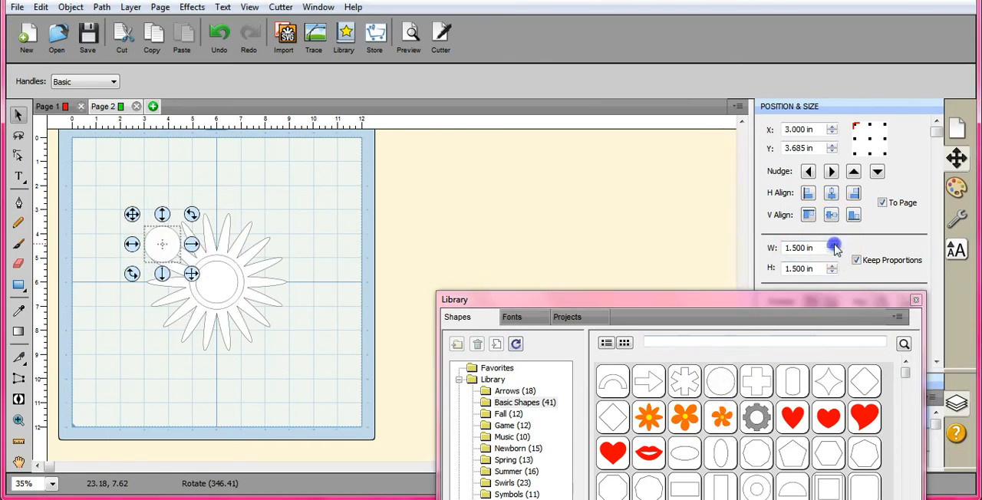
pyautogui.click(830, 194)
pyautogui.click(830, 216)
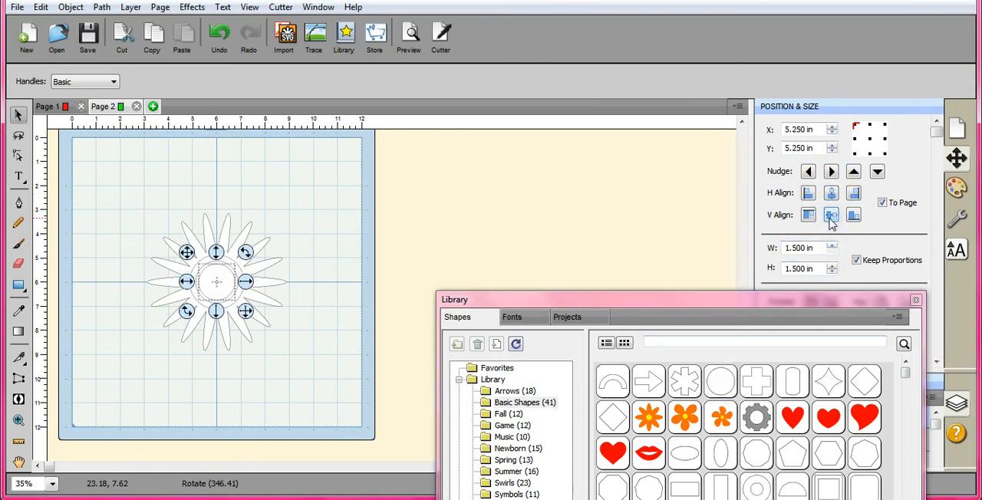
pyautogui.click(832, 252)
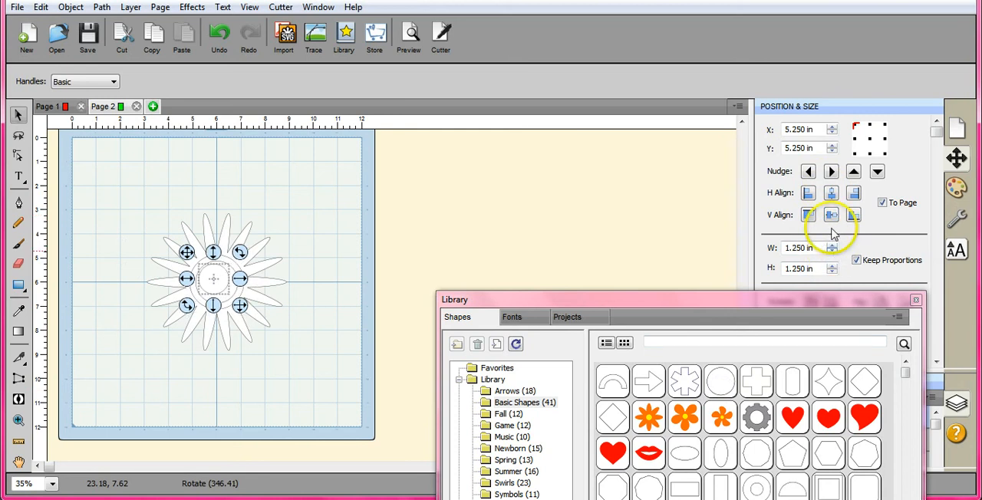
pyautogui.click(830, 194)
pyautogui.click(830, 215)
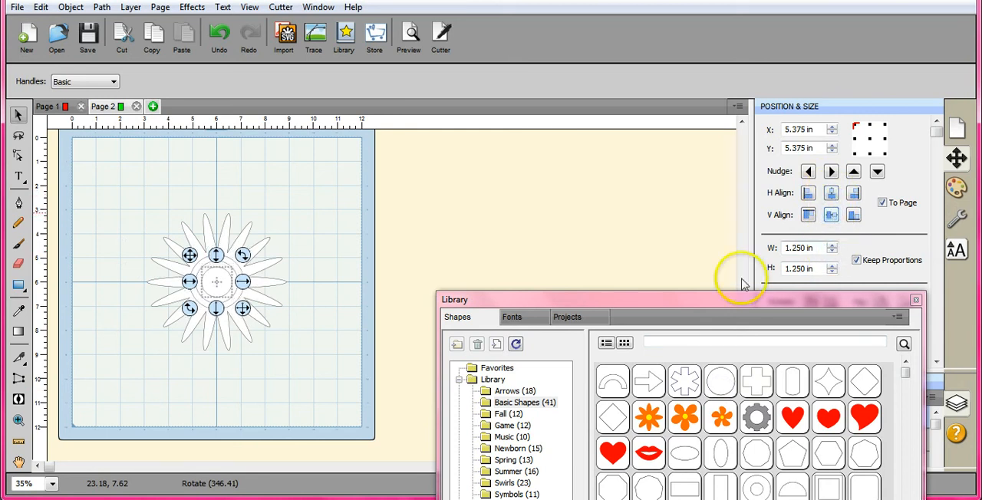
# - Select the petal shape together with its three centre circles and group them
pyautogui.moveTo(706, 299); pyautogui.dragTo(708, 220)
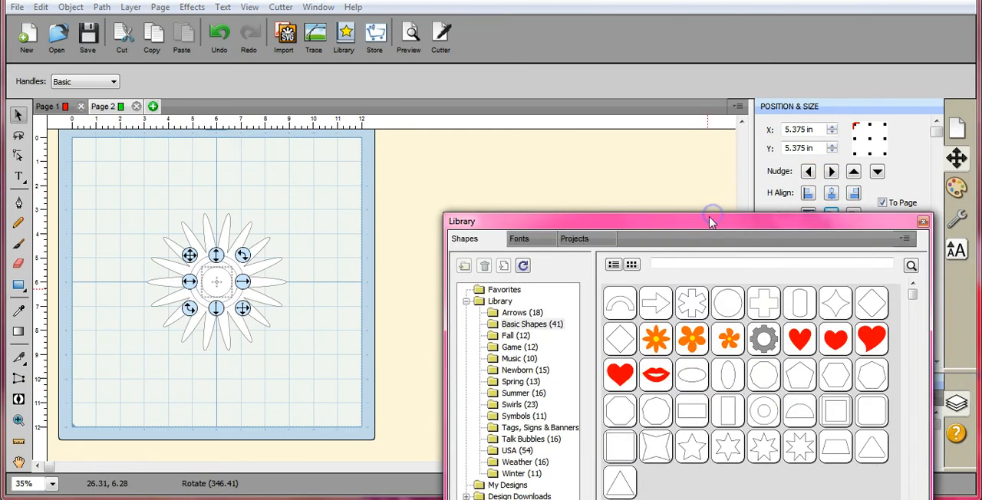
pyautogui.click(304, 363)
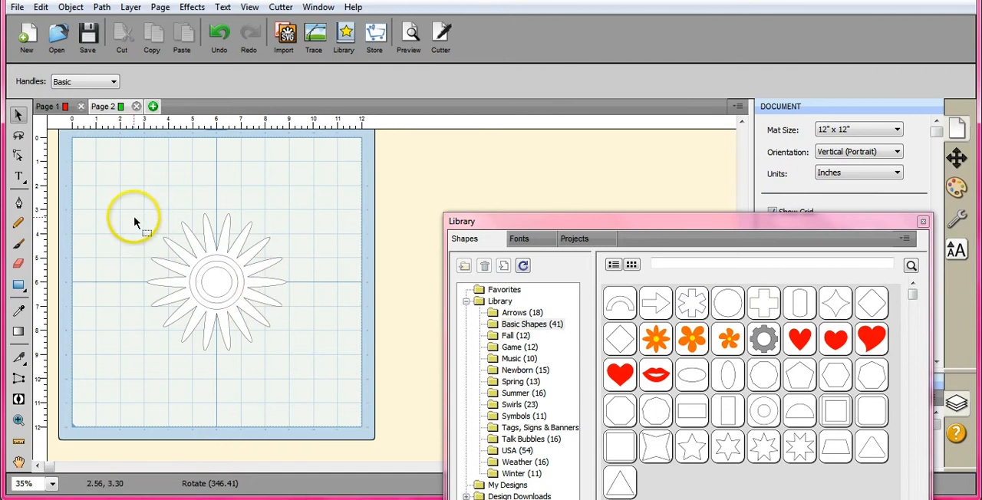
pyautogui.moveTo(132, 198); pyautogui.dragTo(337, 381)
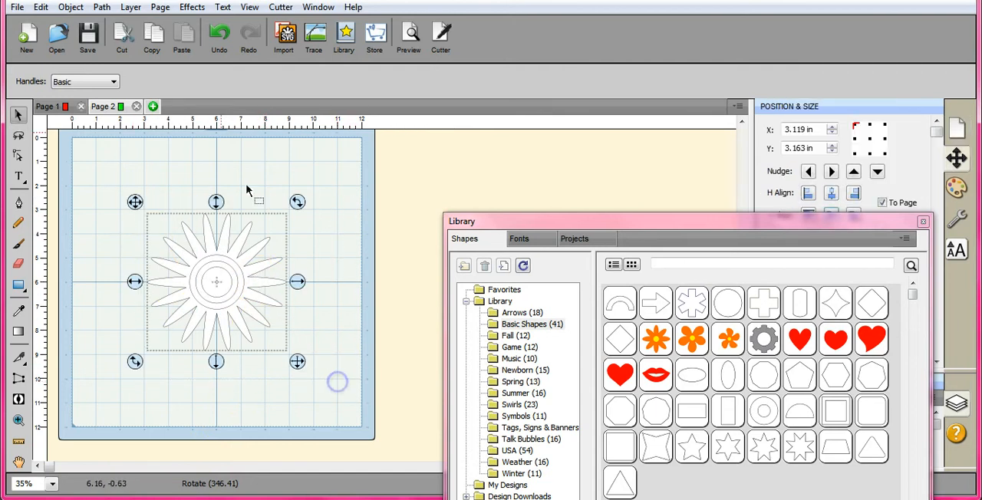
pyautogui.click(75, 8)
pyautogui.click(93, 93)
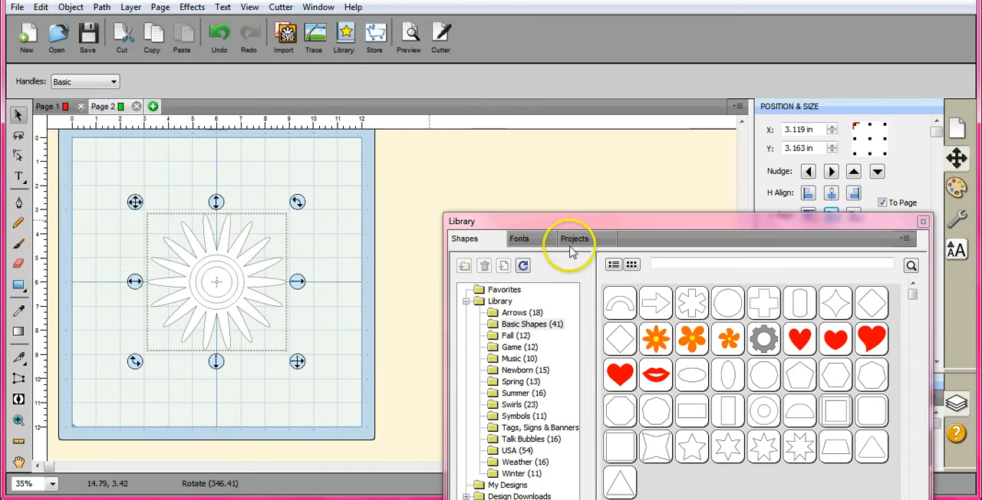
# - Add a vertical rectangle from the library below the flower's centre and stretch it down to the page's lower edge as a stem
pyautogui.moveTo(649, 223); pyautogui.dragTo(640, 82)
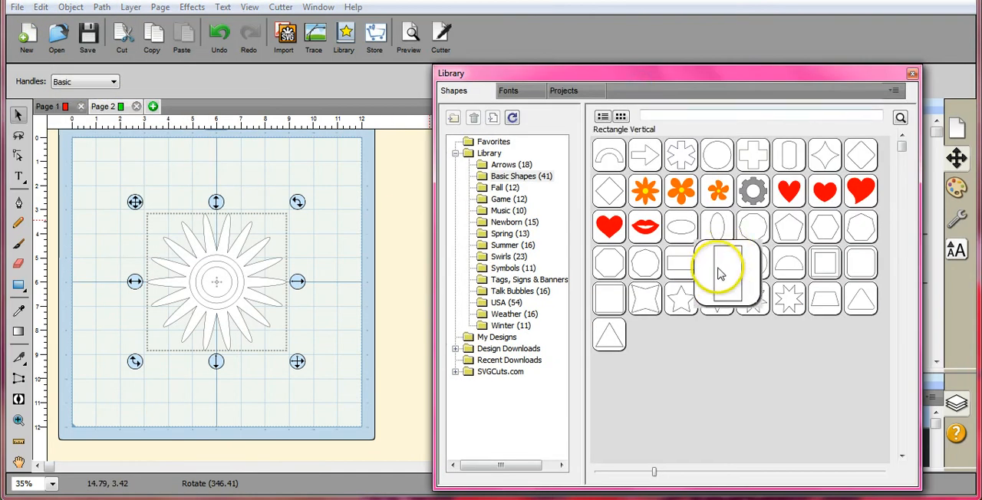
pyautogui.doubleClick(609, 298)
pyautogui.moveTo(147, 238); pyautogui.dragTo(148, 244)
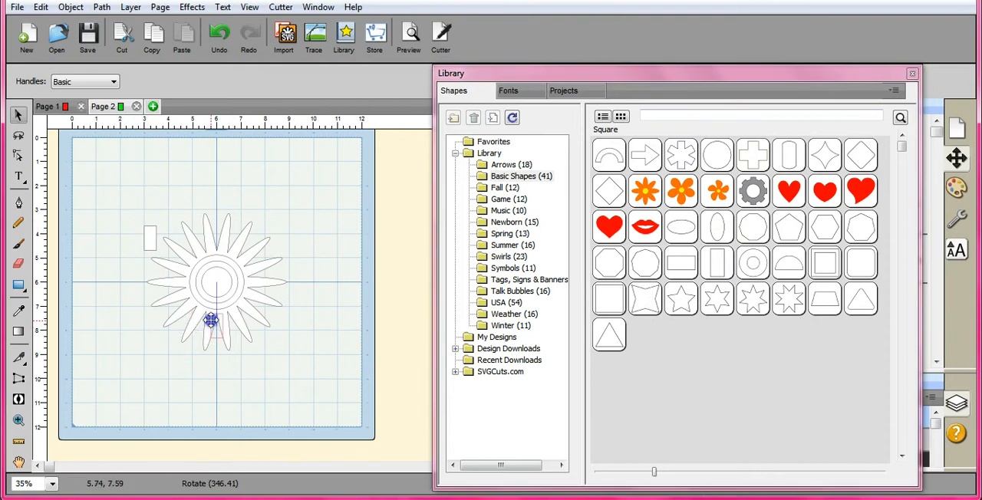
pyautogui.moveTo(210, 321); pyautogui.dragTo(231, 435)
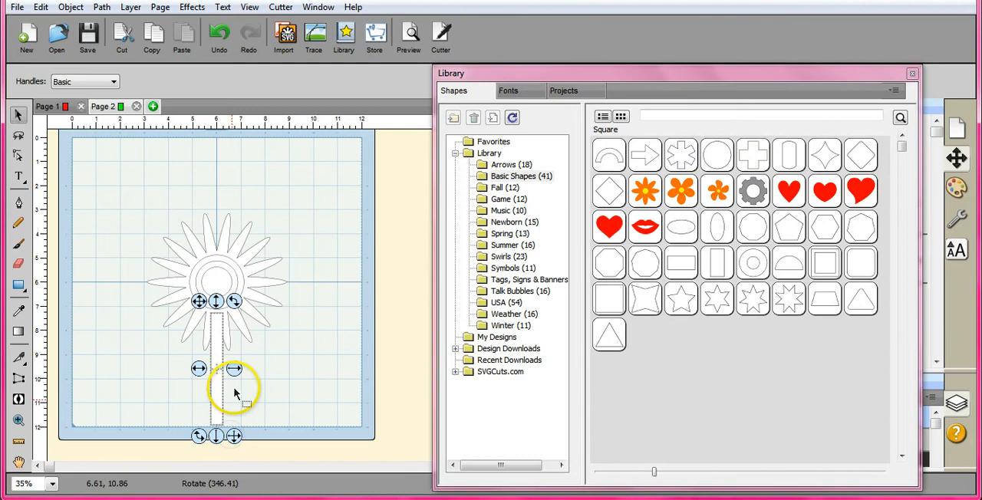
# - Narrow the stem rectangle to 0.25 in wide and centre it horizontally on the page
pyautogui.moveTo(235, 372); pyautogui.dragTo(228, 374)
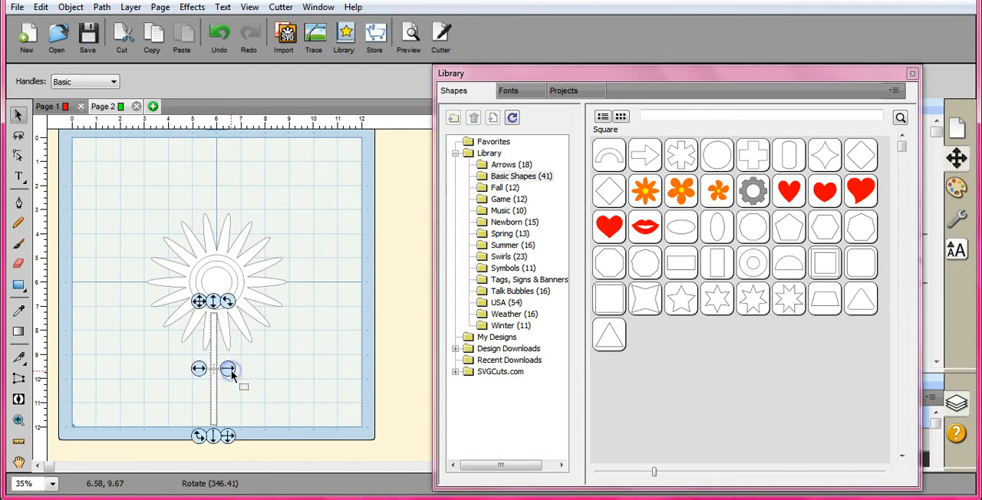
pyautogui.moveTo(653, 85); pyautogui.dragTo(664, 427)
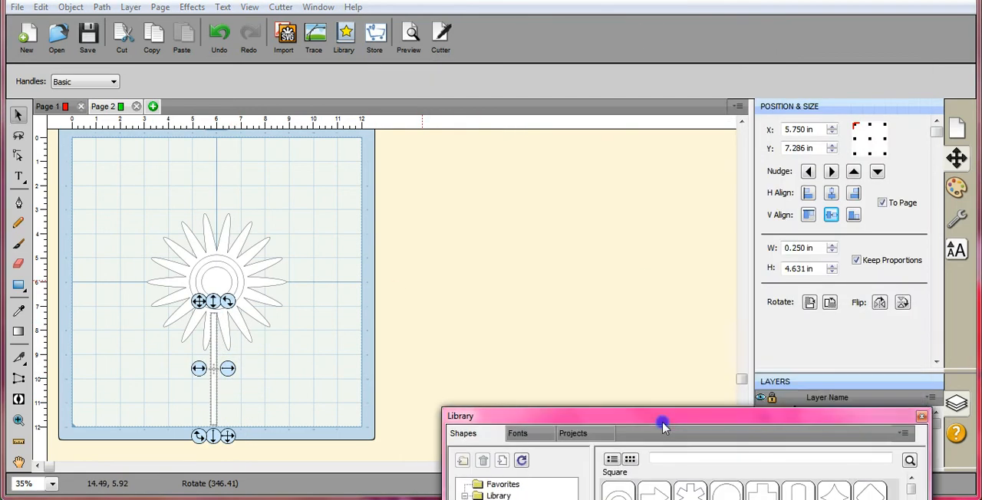
pyautogui.click(831, 193)
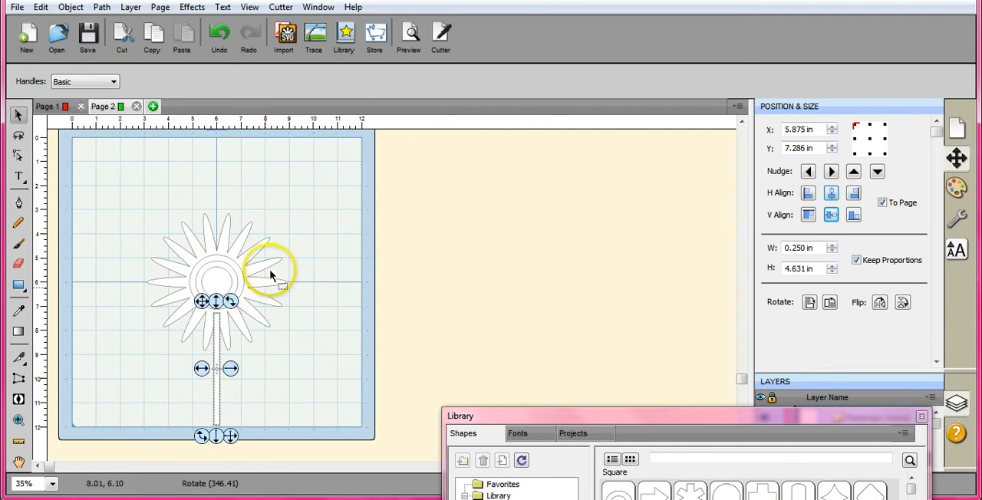
# - Send the grouped flower to the back of the stacking order
pyautogui.click(211, 270)
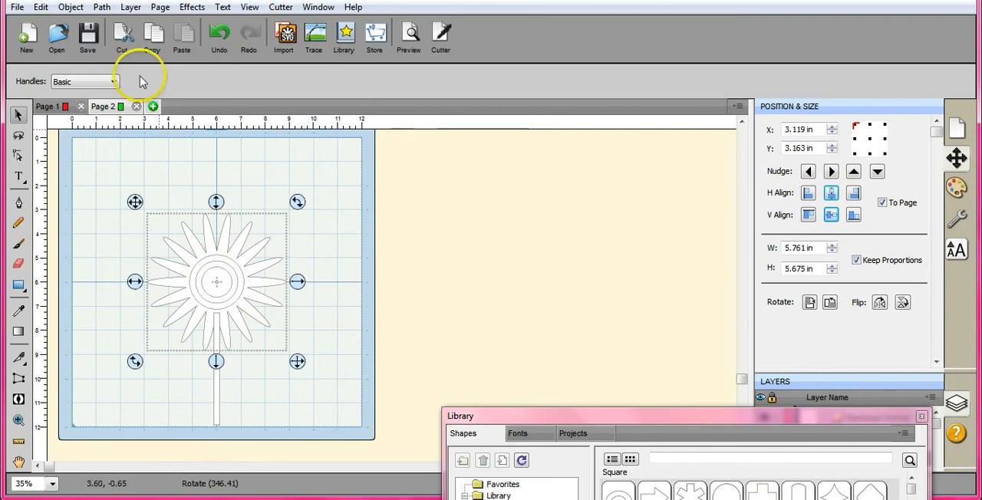
pyautogui.rightClick(303, 195)
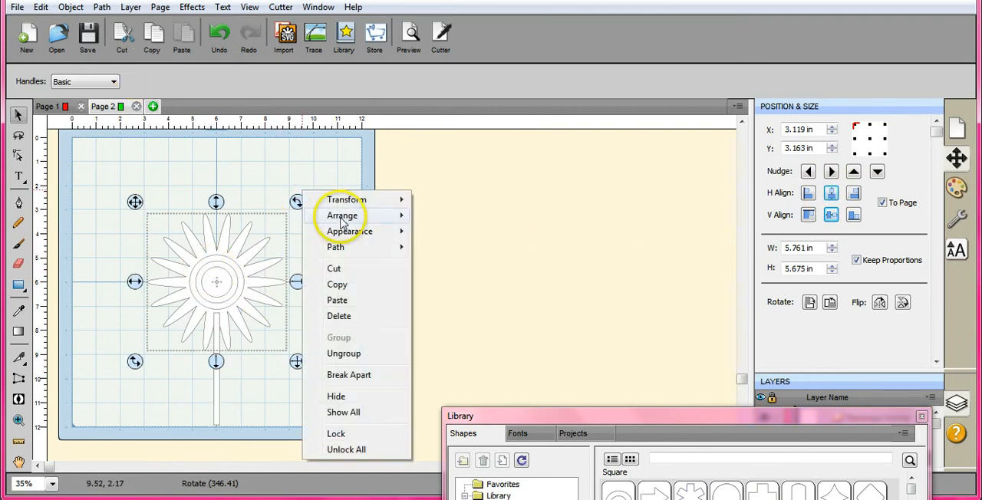
pyautogui.moveTo(353, 216)
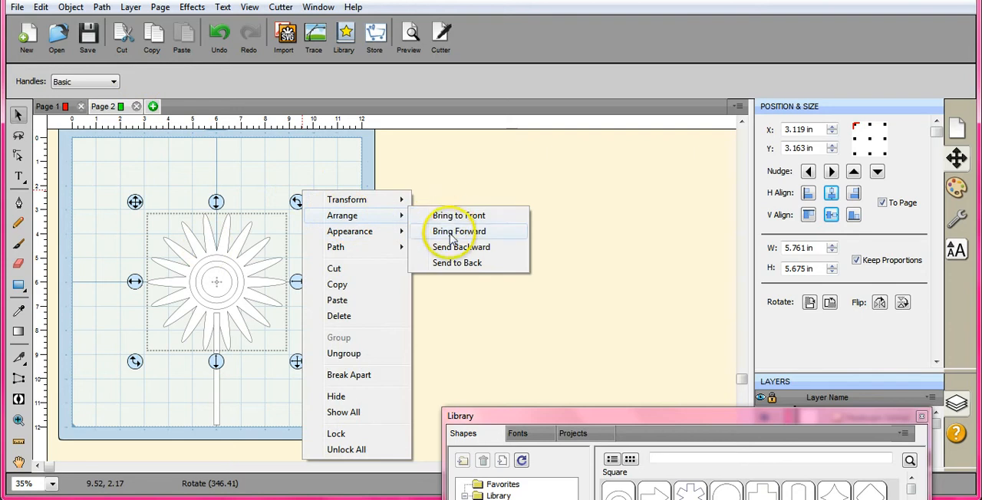
pyautogui.click(458, 264)
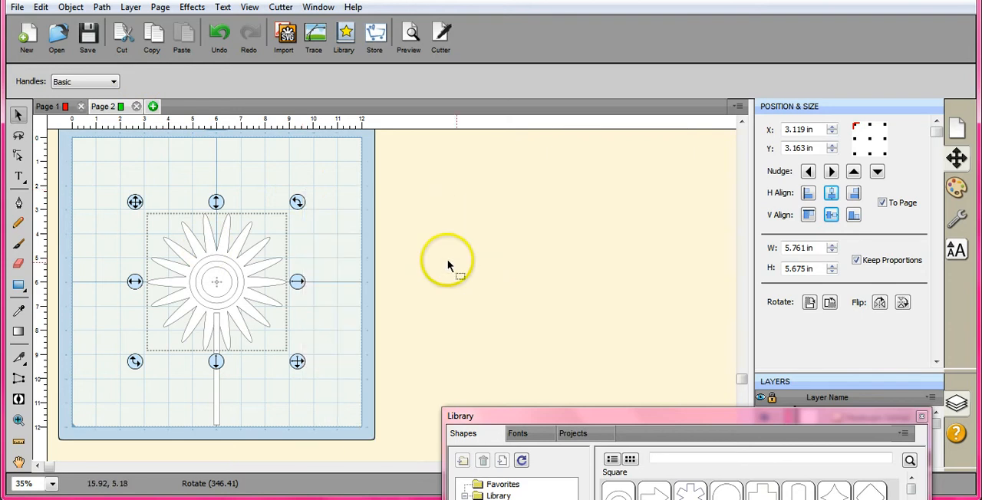
pyautogui.click(372, 219)
pyautogui.rightClick(373, 221)
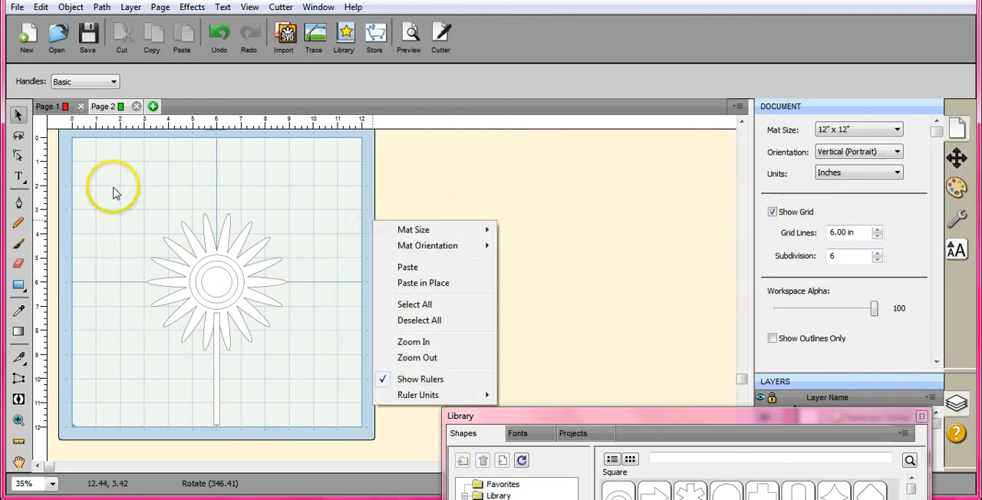
# - Select the grouped flower and bring it to the front, above the stem
pyautogui.moveTo(131, 187); pyautogui.dragTo(290, 366)
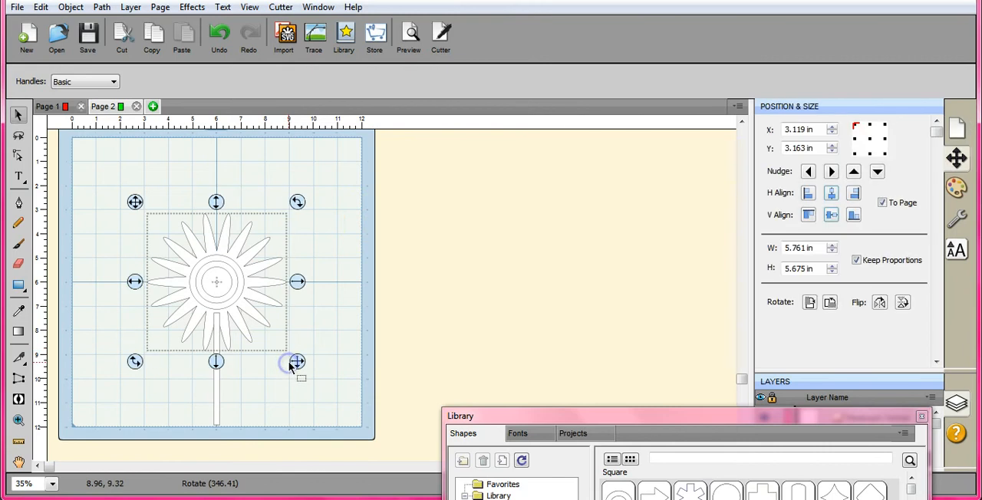
pyautogui.rightClick(325, 292)
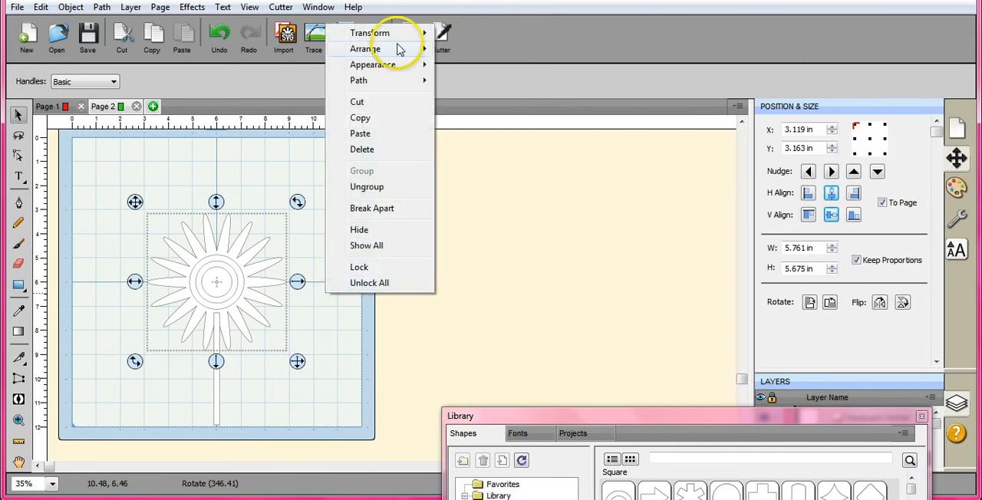
pyautogui.moveTo(399, 49)
pyautogui.click(480, 51)
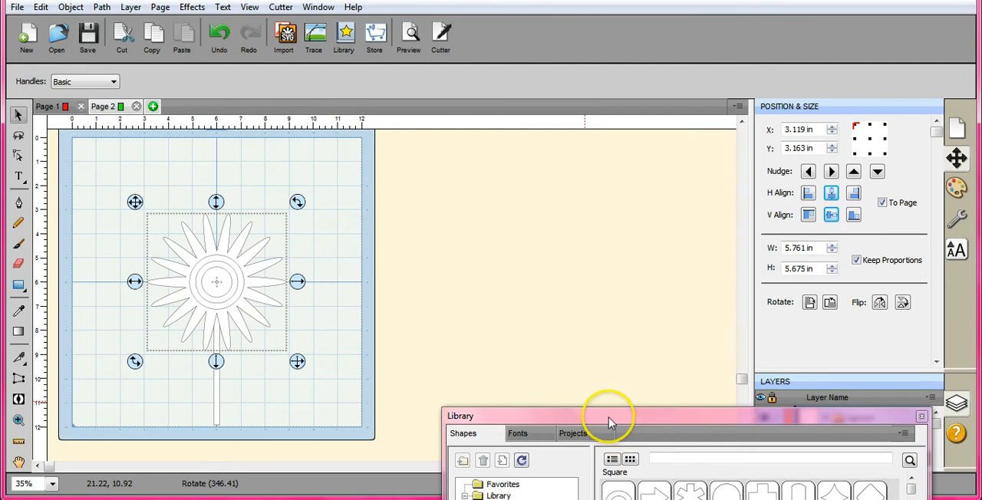
# - Add a horizontal oval from the library's basic shapes for the leaf
pyautogui.moveTo(608, 421); pyautogui.dragTo(586, 119)
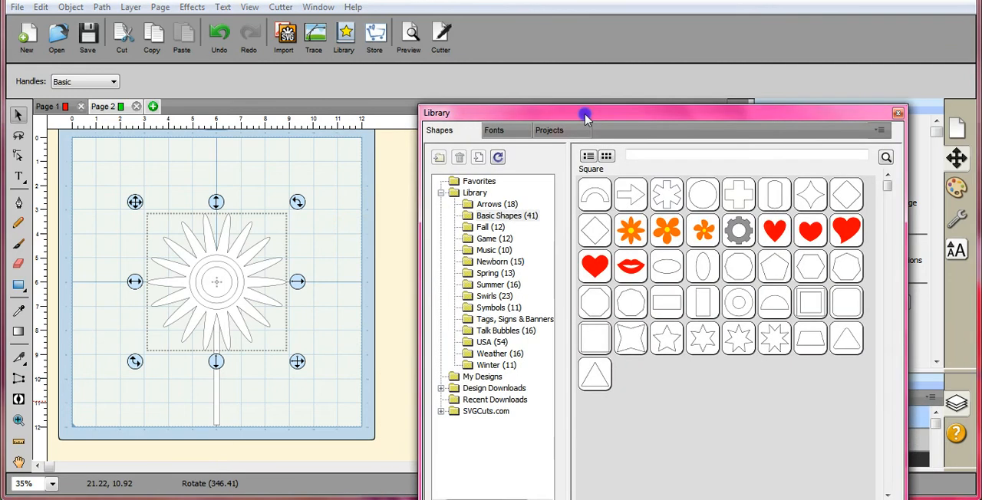
pyautogui.doubleClick(667, 279)
pyautogui.moveTo(657, 113); pyautogui.dragTo(660, 346)
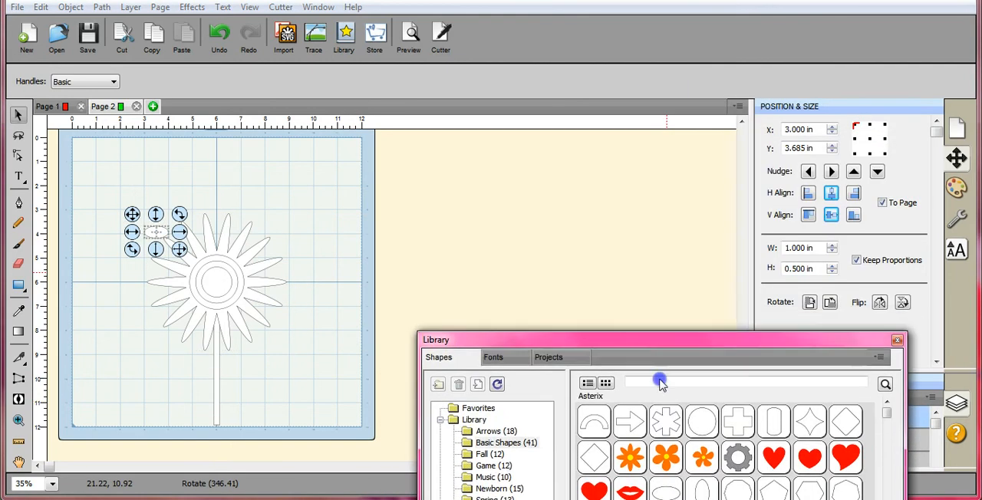
pyautogui.moveTo(659, 384); pyautogui.dragTo(638, 419)
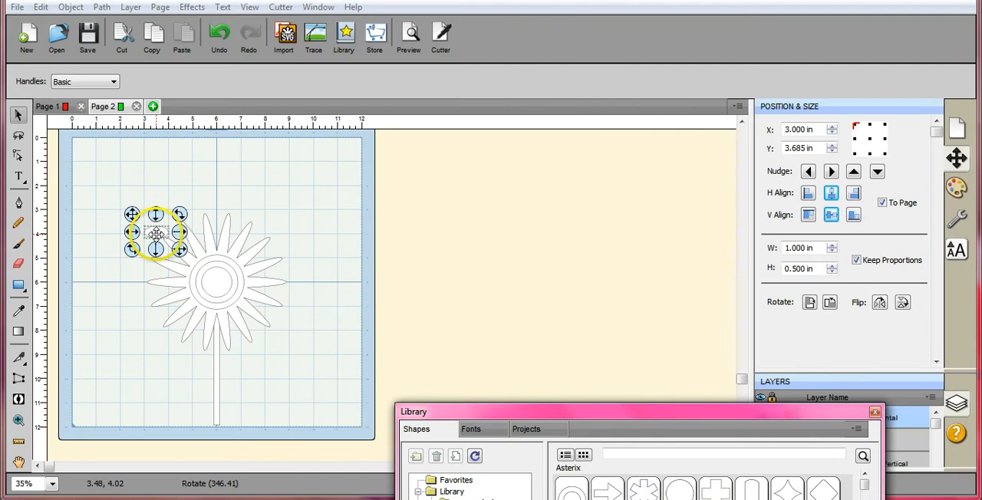
# - Enlarge the oval to about 1.89 x 0.65 in and tilt it upward against the lower stem's right side
pyautogui.moveTo(156, 234); pyautogui.dragTo(237, 376)
pyautogui.click(269, 357)
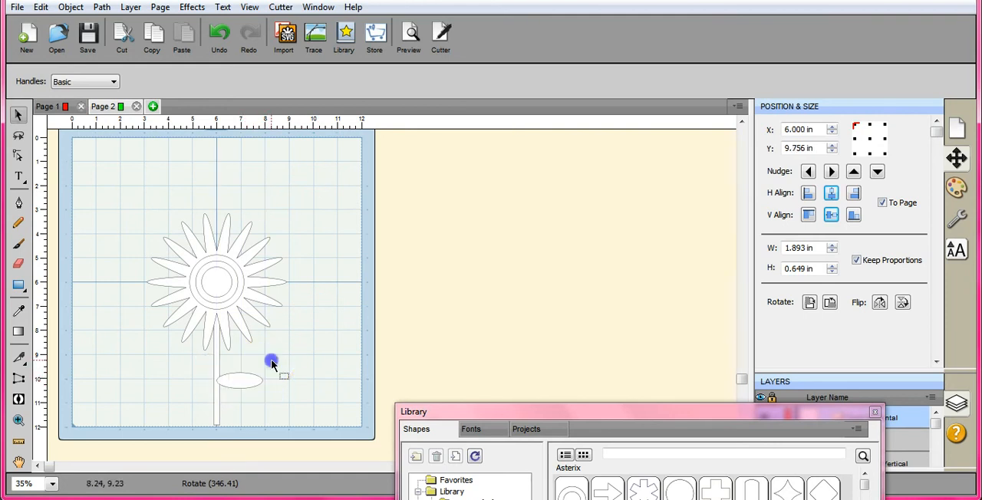
pyautogui.click(242, 382)
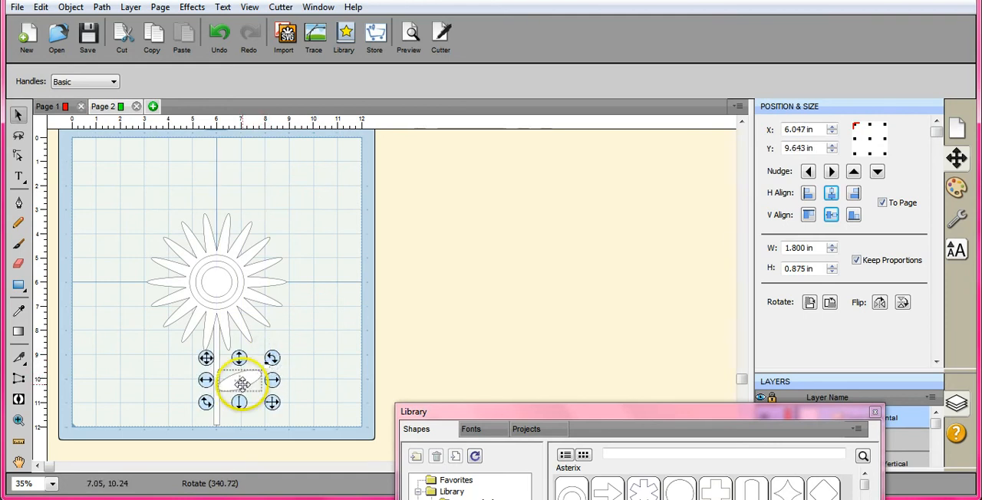
pyautogui.moveTo(241, 384); pyautogui.dragTo(240, 383)
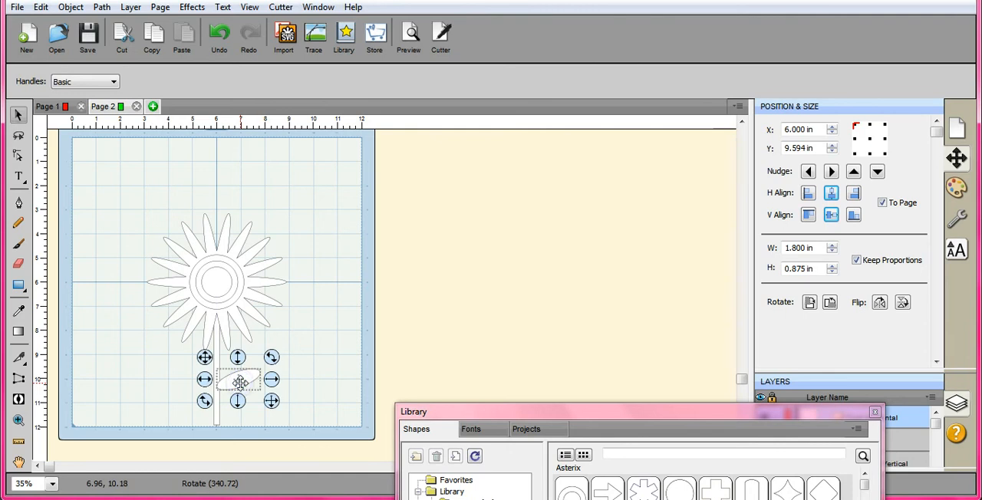
# - Reshape the oval's end at the stem into a leaf point by adjusting its nodes and curve handles
pyautogui.click(52, 483)
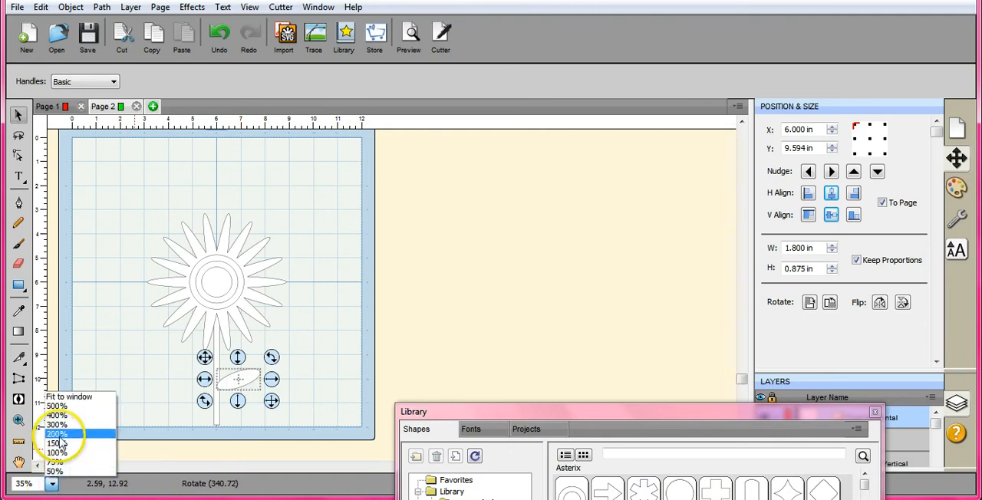
pyautogui.click(63, 429)
pyautogui.moveTo(642, 412); pyautogui.dragTo(707, 482)
pyautogui.click(742, 439)
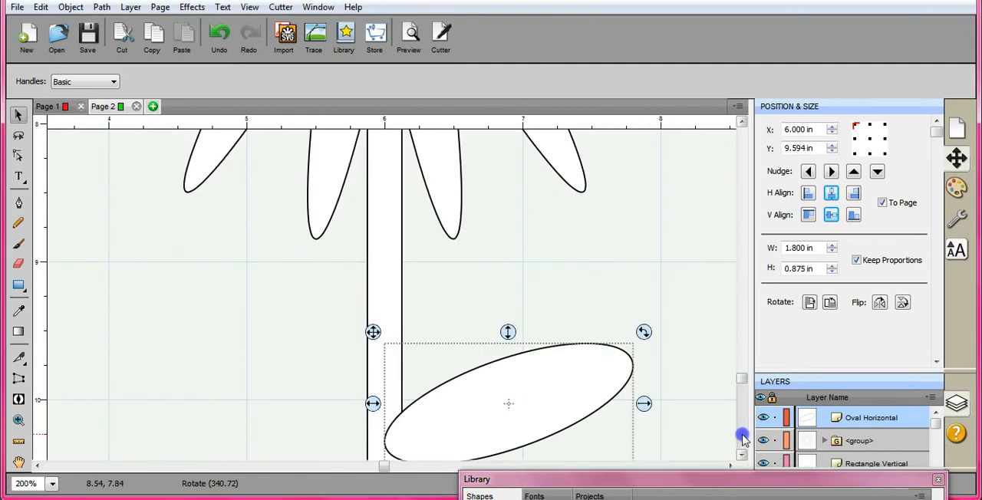
pyautogui.moveTo(740, 382); pyautogui.dragTo(740, 404)
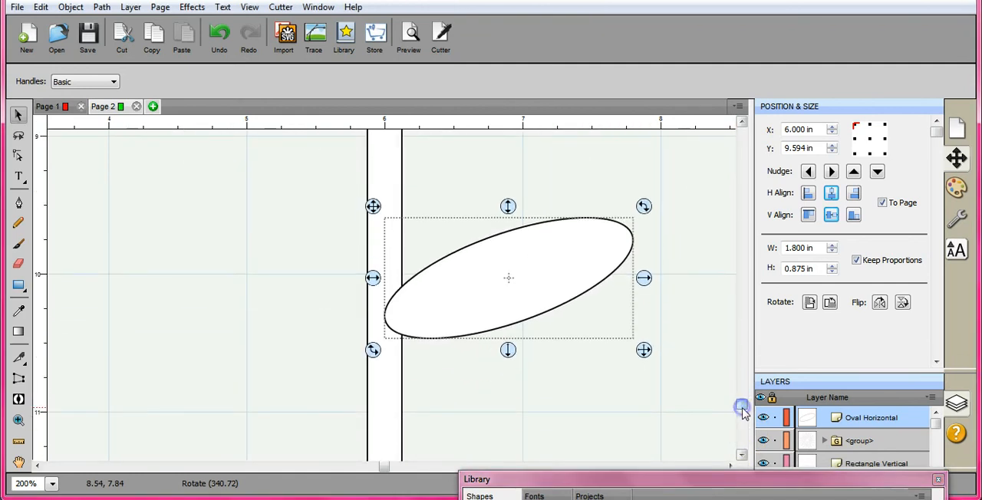
pyautogui.click(18, 155)
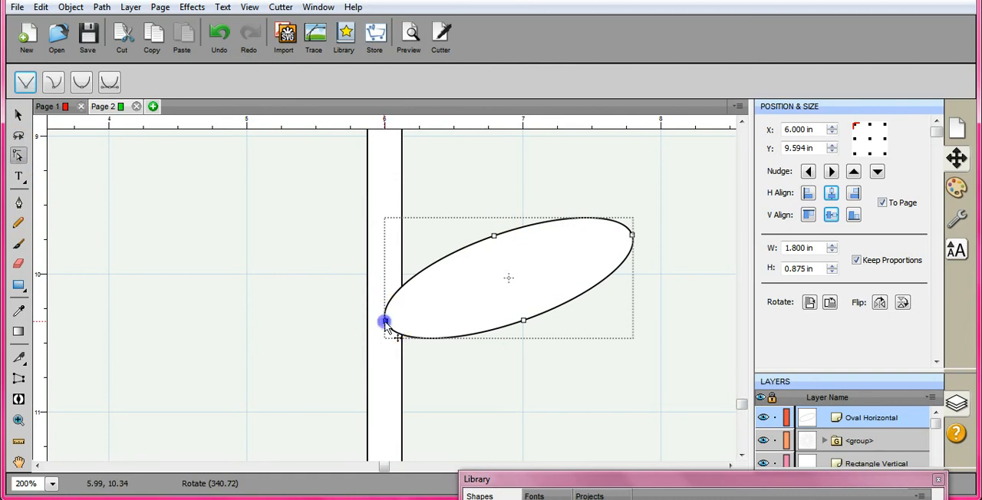
pyautogui.click(375, 298)
pyautogui.moveTo(376, 298); pyautogui.dragTo(382, 297)
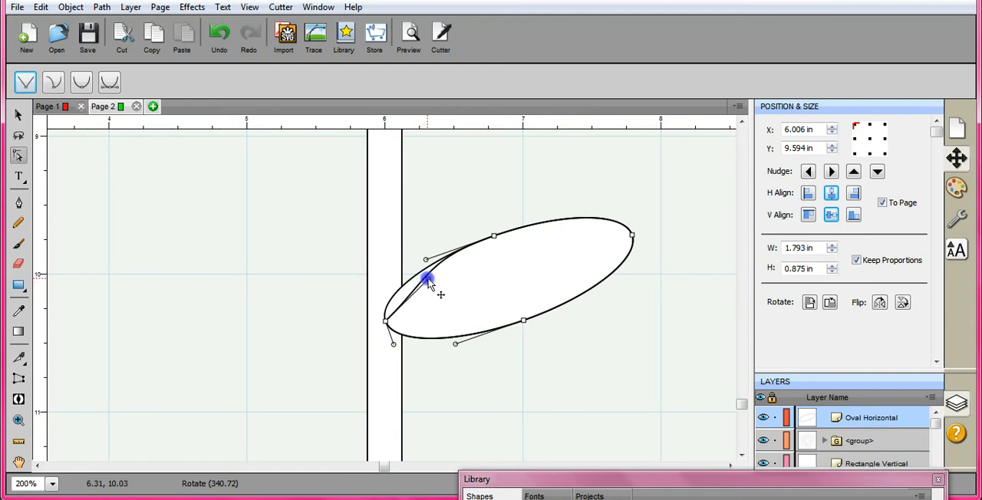
pyautogui.moveTo(413, 283); pyautogui.dragTo(413, 284)
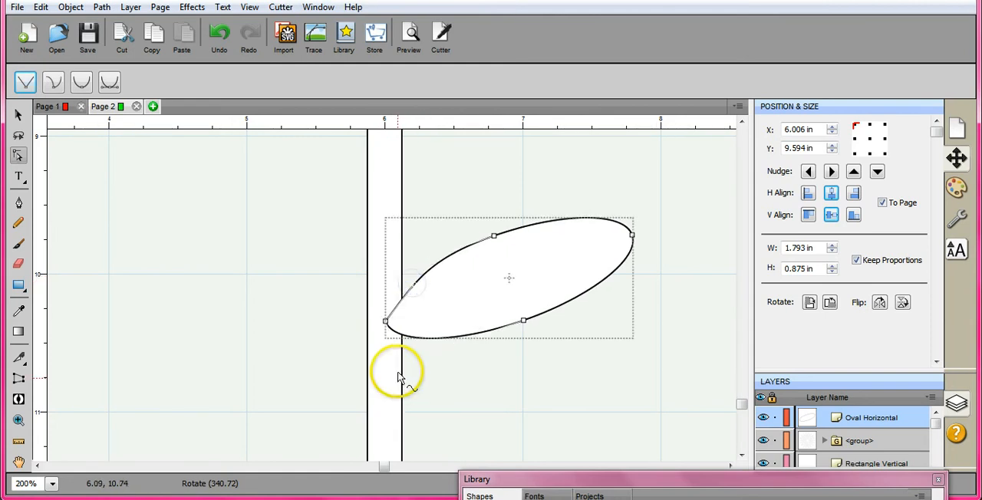
pyautogui.moveTo(386, 322); pyautogui.dragTo(431, 335)
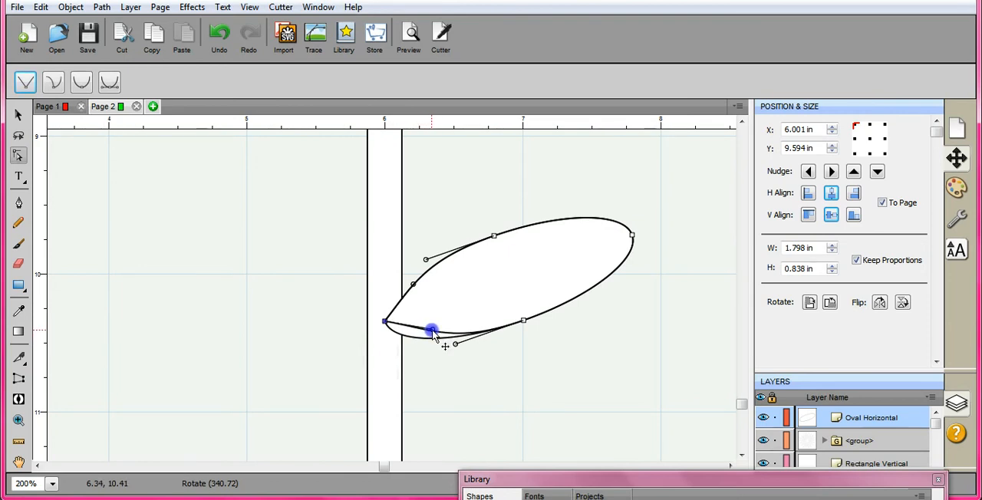
pyautogui.moveTo(428, 336); pyautogui.dragTo(454, 329)
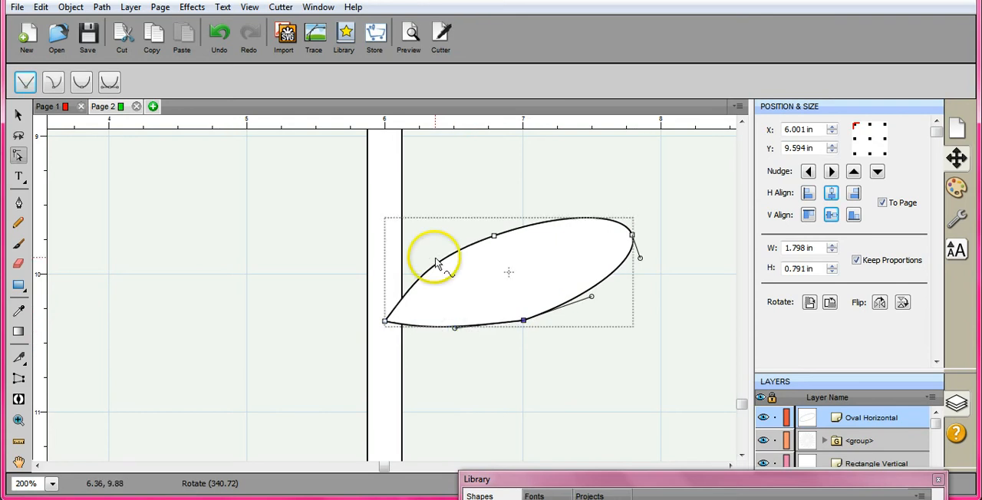
# - Flatten the leaf's upper edge with its nodes and handles, and curve its outer end into a tapered point
pyautogui.click(435, 259)
pyautogui.moveTo(428, 258); pyautogui.dragTo(437, 273)
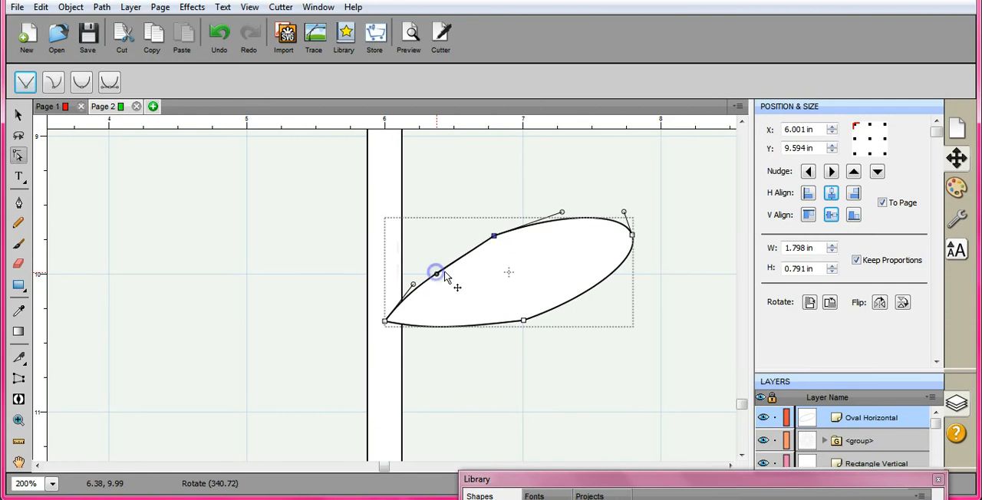
pyautogui.moveTo(625, 217); pyautogui.dragTo(605, 233)
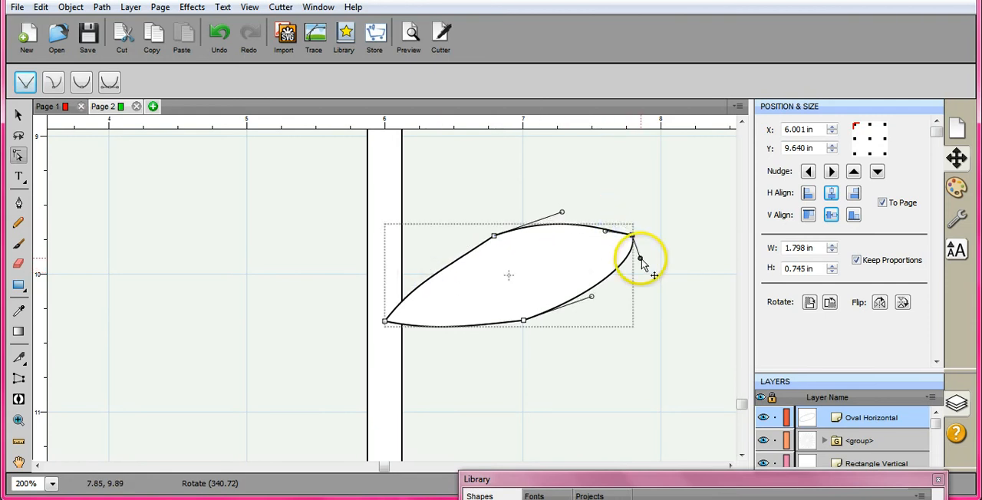
pyautogui.moveTo(640, 259); pyautogui.dragTo(582, 264)
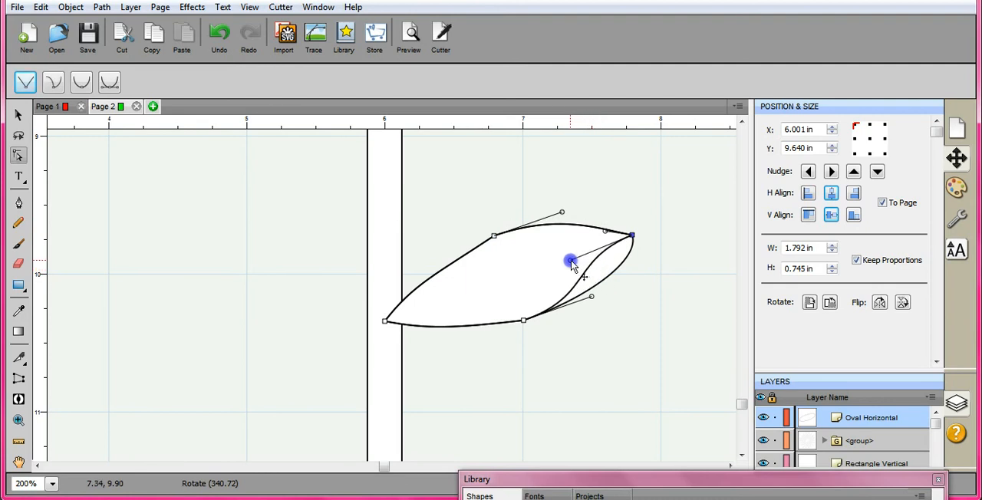
pyautogui.moveTo(568, 261); pyautogui.dragTo(568, 259)
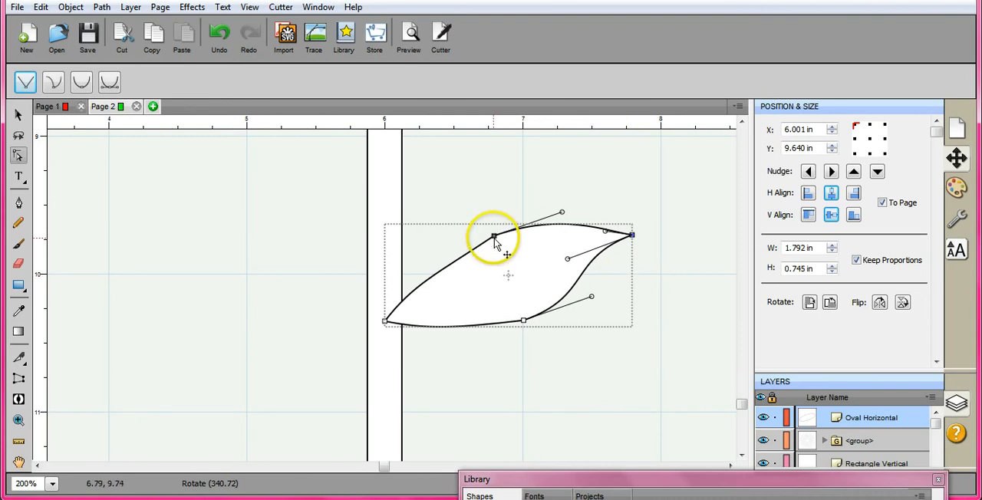
pyautogui.moveTo(495, 239); pyautogui.dragTo(481, 251)
pyautogui.moveTo(497, 317); pyautogui.dragTo(506, 342)
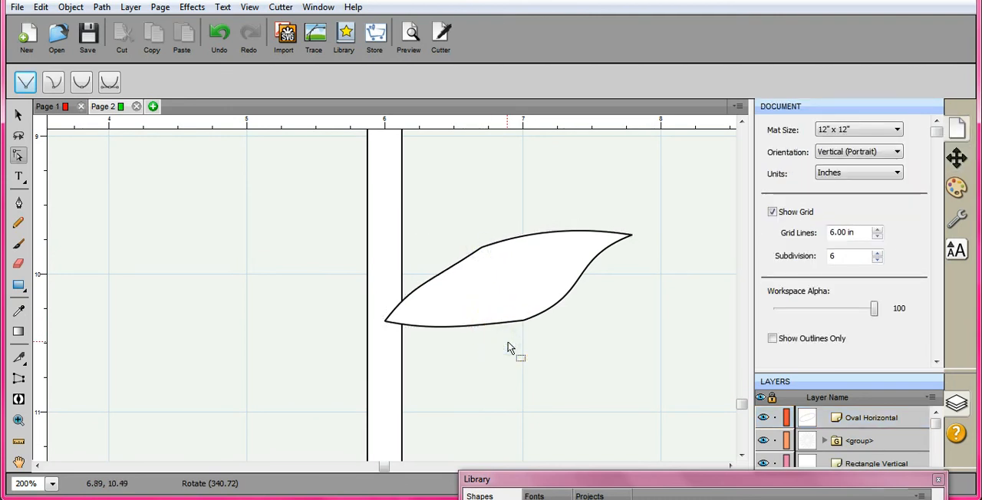
# - Select the flower, stem and leaf together and group them into one object
pyautogui.click(330, 412)
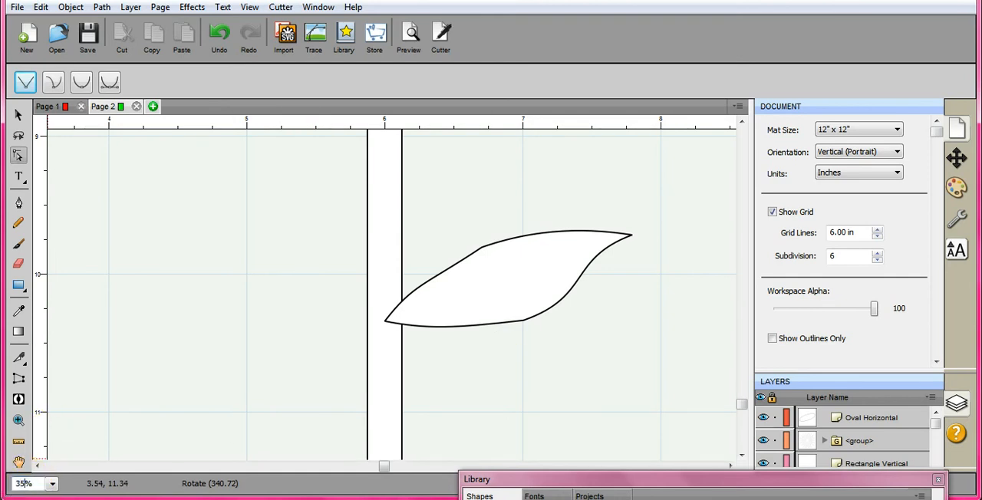
pyautogui.press('Return')
pyautogui.hotkey('ctrl', 'a')
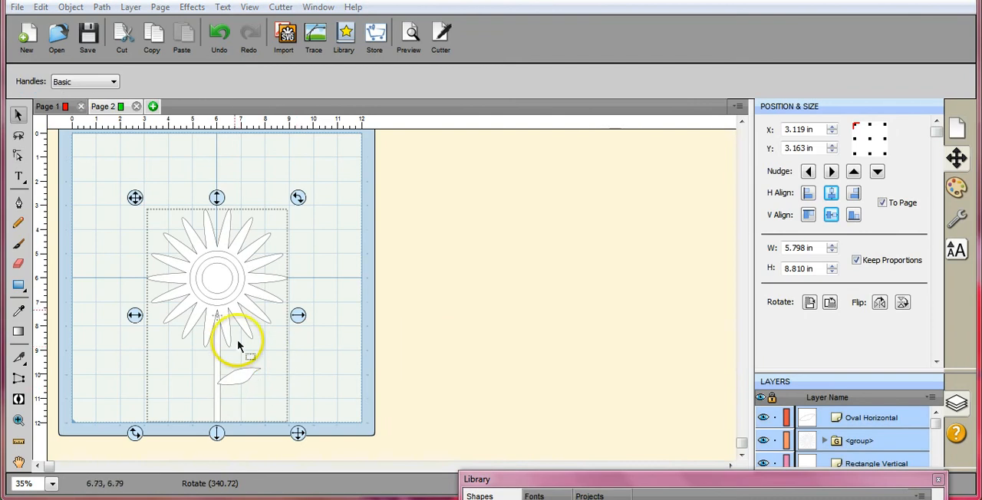
pyautogui.click(71, 7)
pyautogui.click(93, 90)
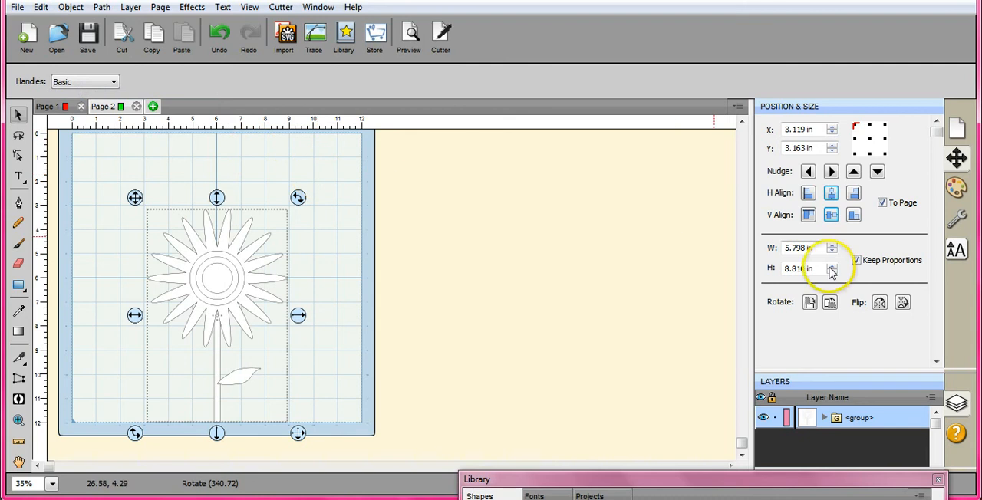
# - Shrink the grouped sunflower proportionally to about 3.66 x 5.56 in
pyautogui.click(832, 272)
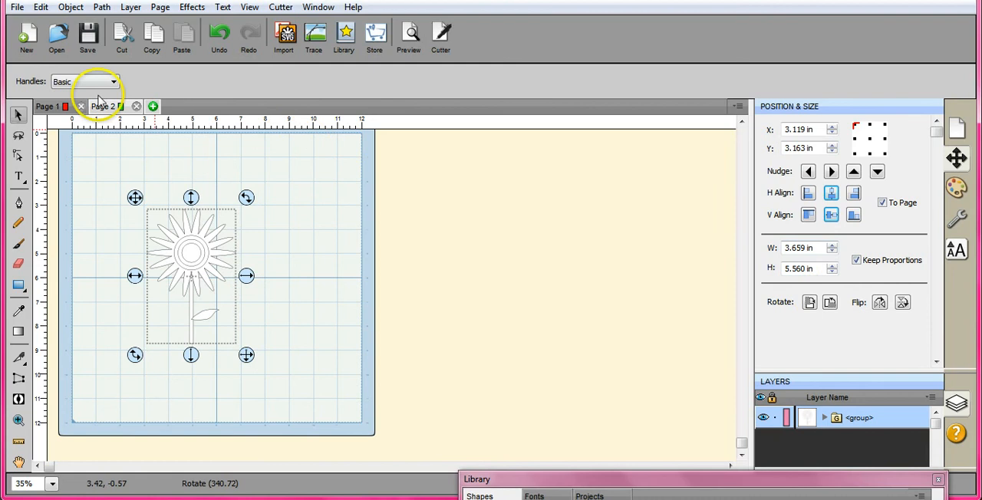
# - Make a rotated duplicate of the sunflower with four total copies, clockwise and evenly rotated, with a 1.20 in vertical offset
pyautogui.click(69, 8)
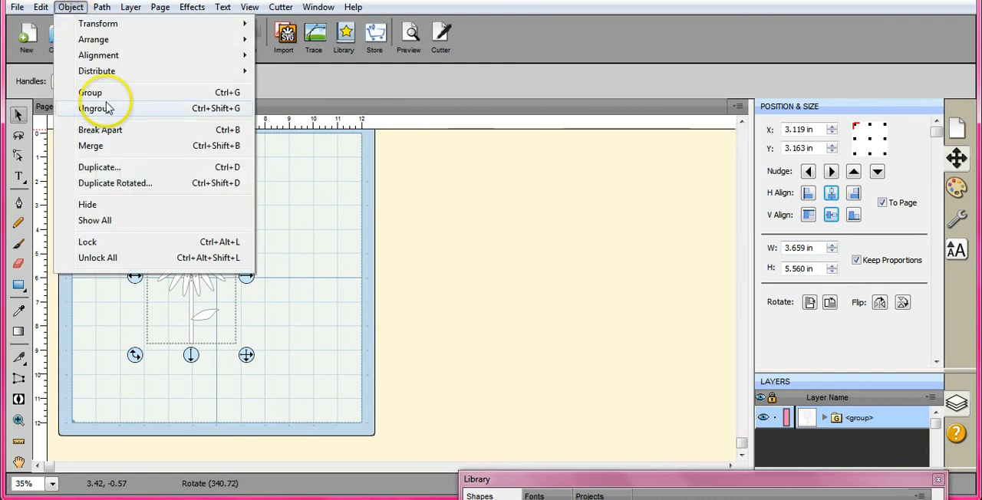
pyautogui.click(122, 185)
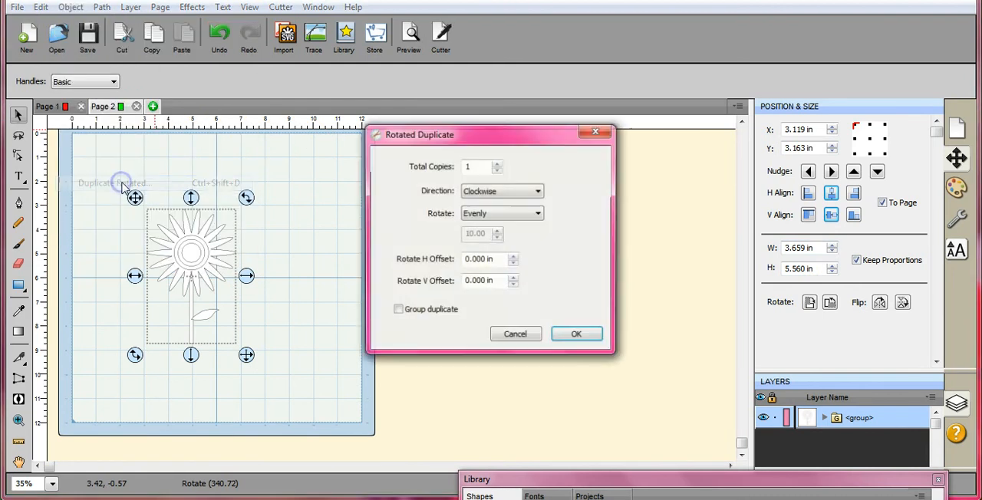
pyautogui.click(497, 162)
pyautogui.click(497, 163)
pyautogui.click(497, 163)
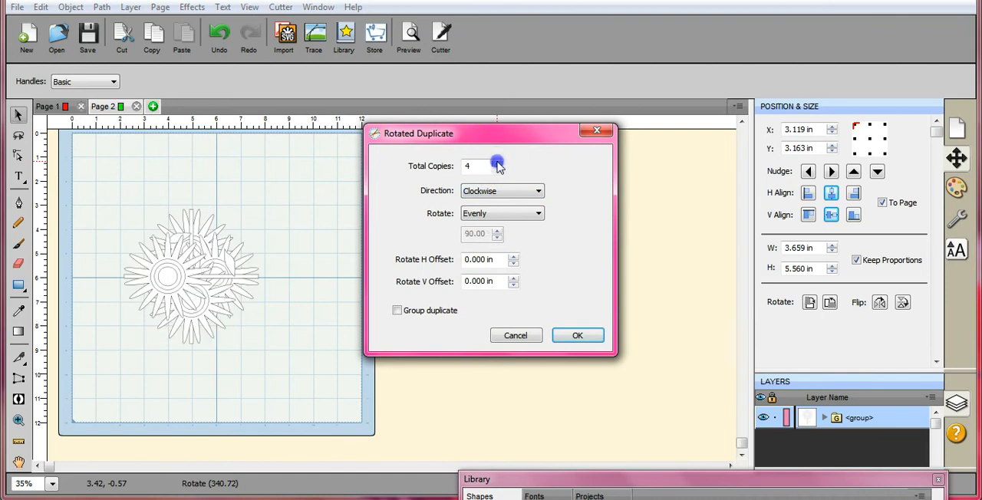
pyautogui.click(514, 279)
pyautogui.click(514, 279)
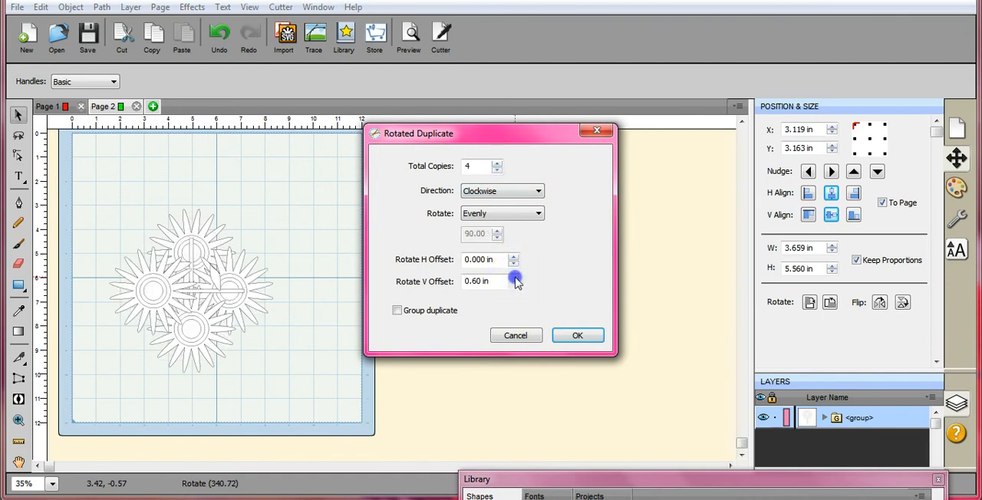
pyautogui.click(514, 279)
pyautogui.click(514, 279)
pyautogui.click(514, 279)
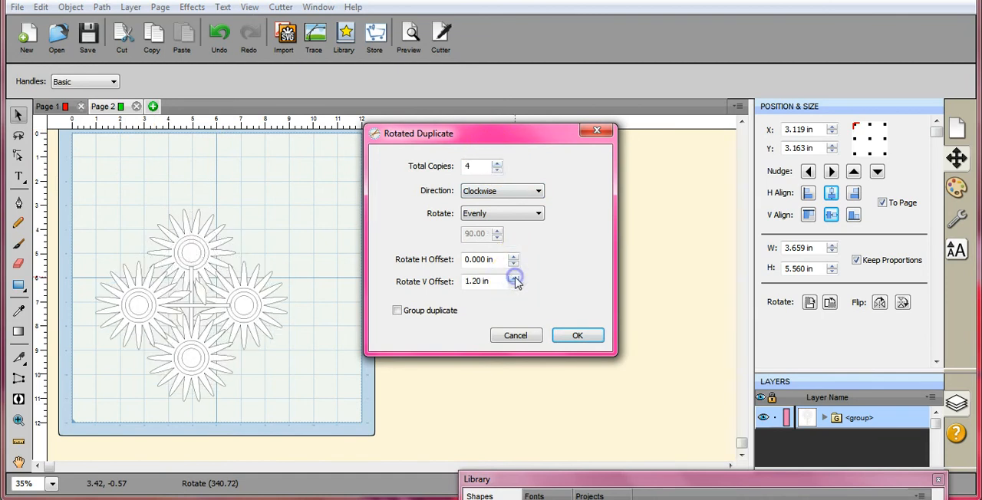
pyautogui.click(514, 279)
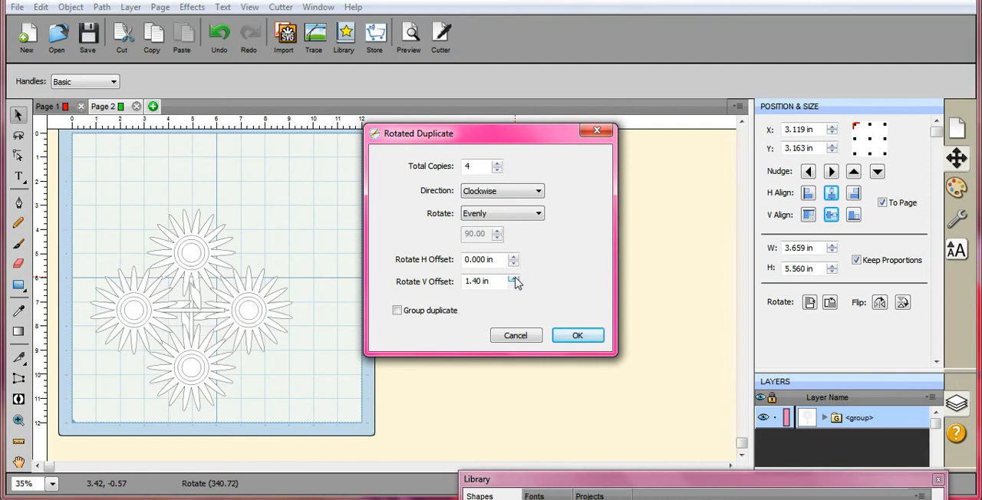
pyautogui.click(514, 285)
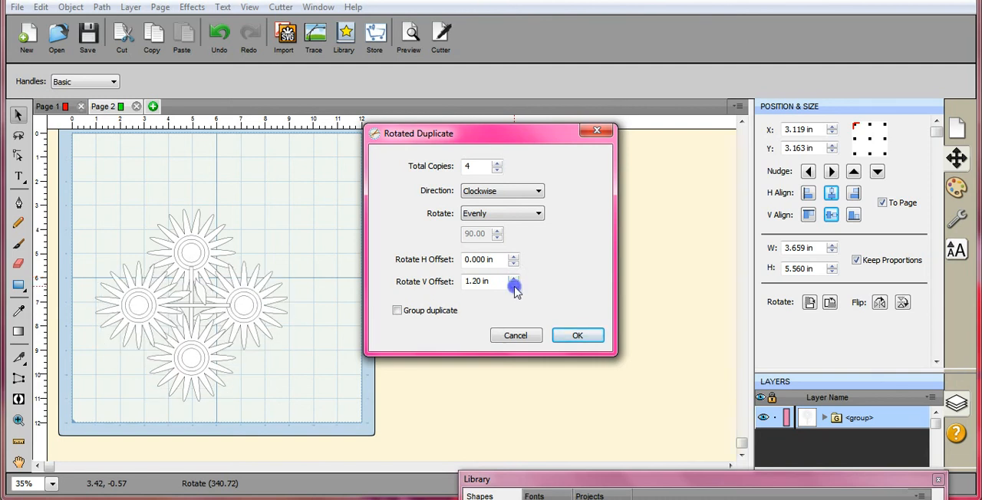
pyautogui.click(575, 335)
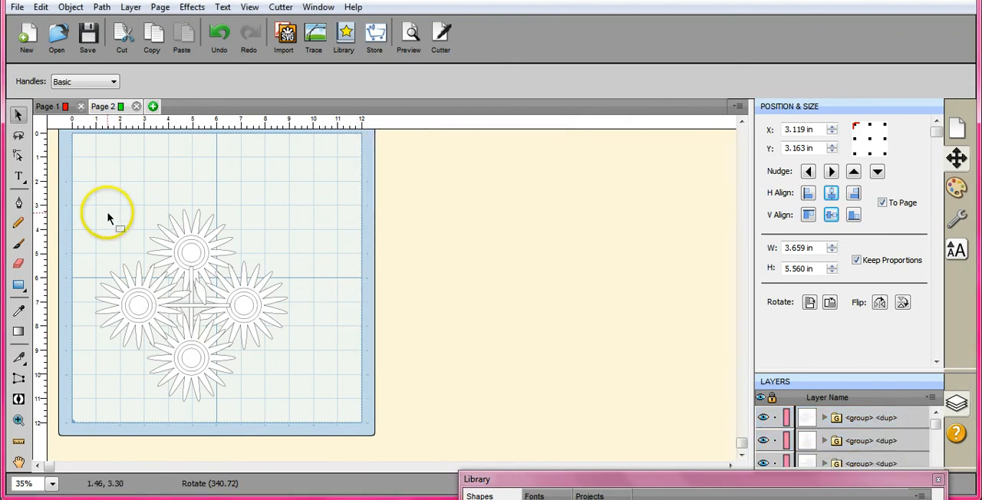
# - Rotate the whole four-flower arrangement by about 45 degrees and move it off the mat
pyautogui.moveTo(83, 211); pyautogui.dragTo(353, 429)
pyautogui.moveTo(298, 197); pyautogui.dragTo(322, 306)
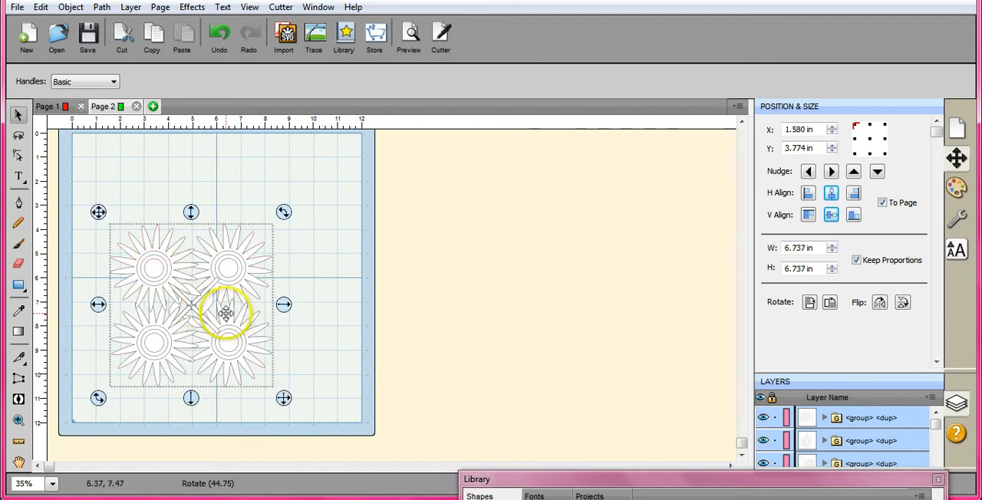
pyautogui.moveTo(198, 296); pyautogui.dragTo(453, 259)
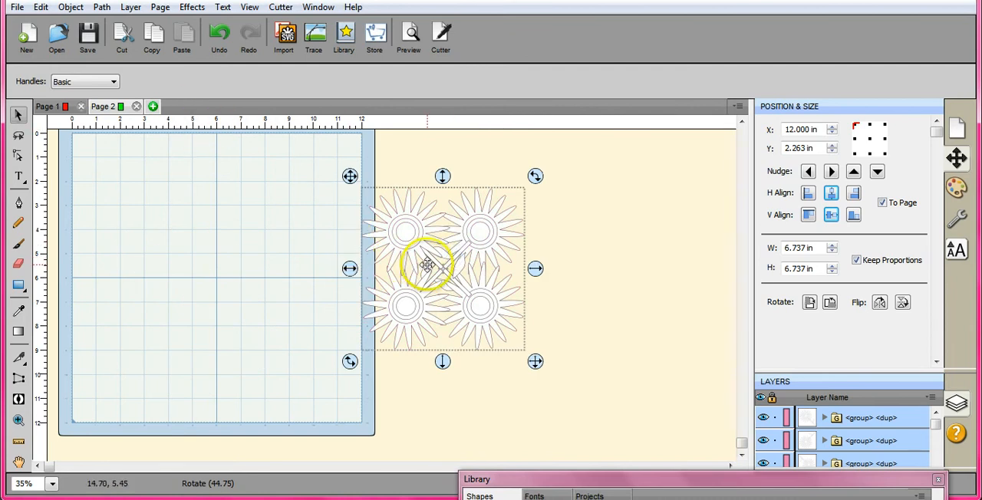
# - Undo the move, the rotation and the rotated duplication, leaving only the single grouped sunflower
pyautogui.click(218, 33)
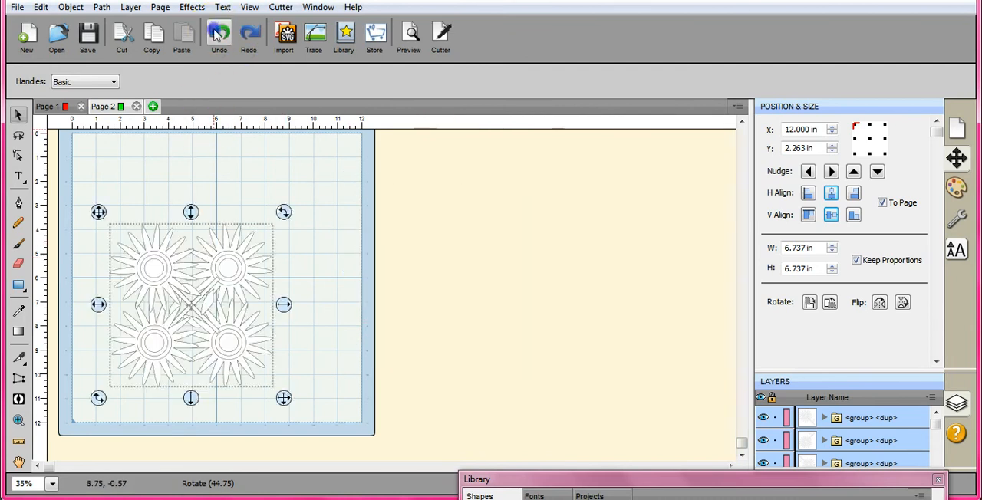
pyautogui.click(219, 33)
pyautogui.click(218, 33)
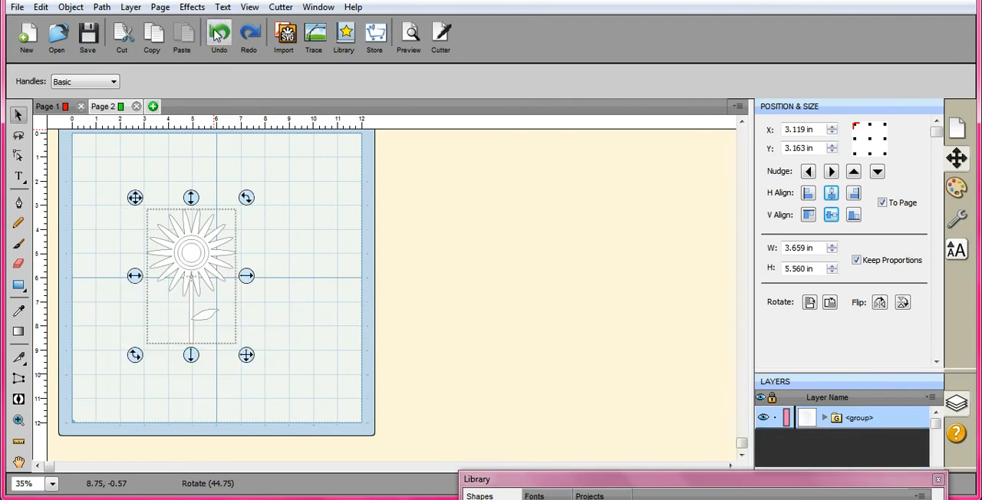
# - Start a rotated duplicate of the sunflower with four total copies, clockwise and evenly rotated
pyautogui.click(71, 8)
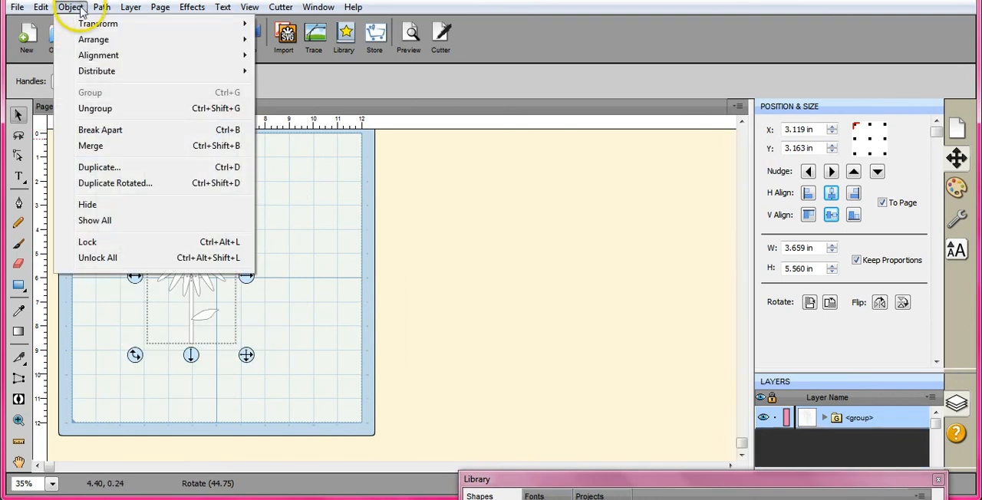
pyautogui.click(134, 185)
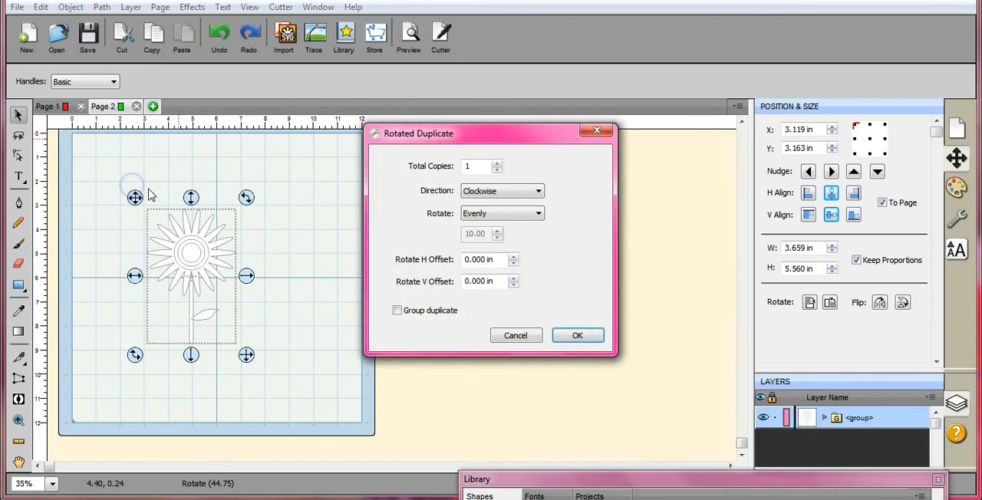
pyautogui.click(496, 162)
pyautogui.click(496, 163)
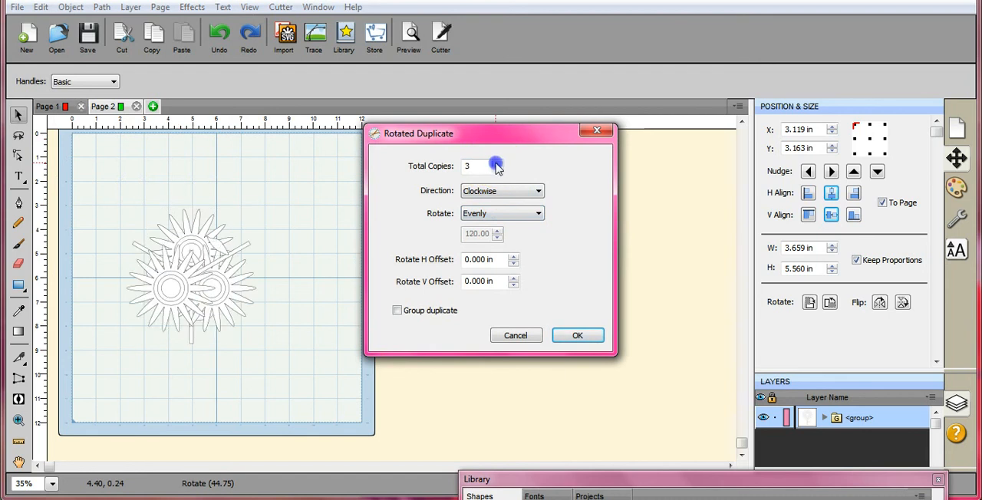
pyautogui.click(496, 163)
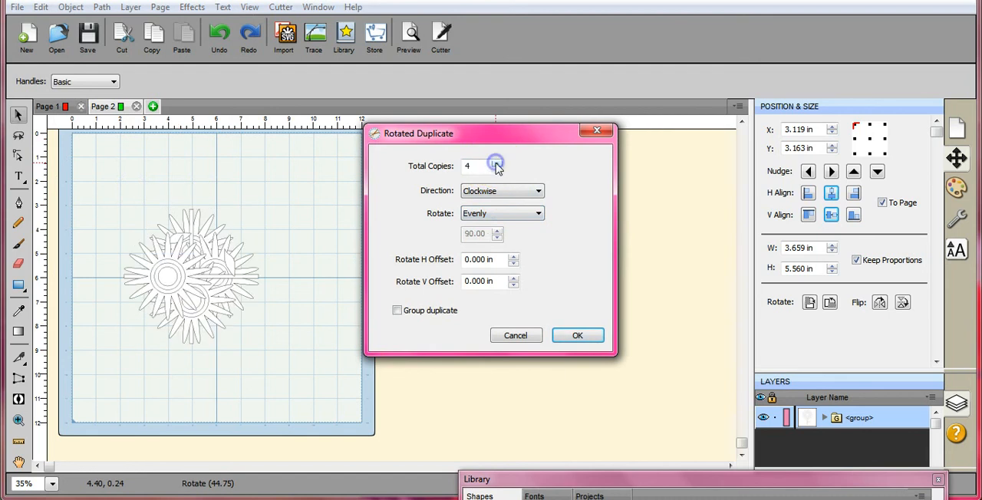
# - Set the horizontal rotation offset to 1.40 in, keep the vertical offset at zero, and create the rotated sunflower copies
pyautogui.click(513, 257)
pyautogui.click(513, 258)
pyautogui.click(513, 258)
pyautogui.click(513, 257)
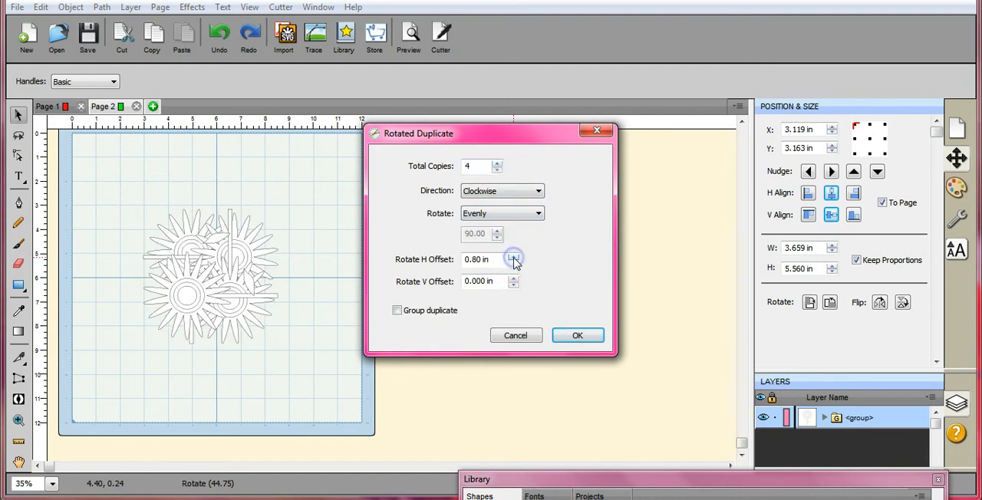
pyautogui.click(512, 258)
pyautogui.click(513, 258)
pyautogui.click(513, 258)
pyautogui.click(513, 258)
pyautogui.click(513, 258)
pyautogui.click(513, 258)
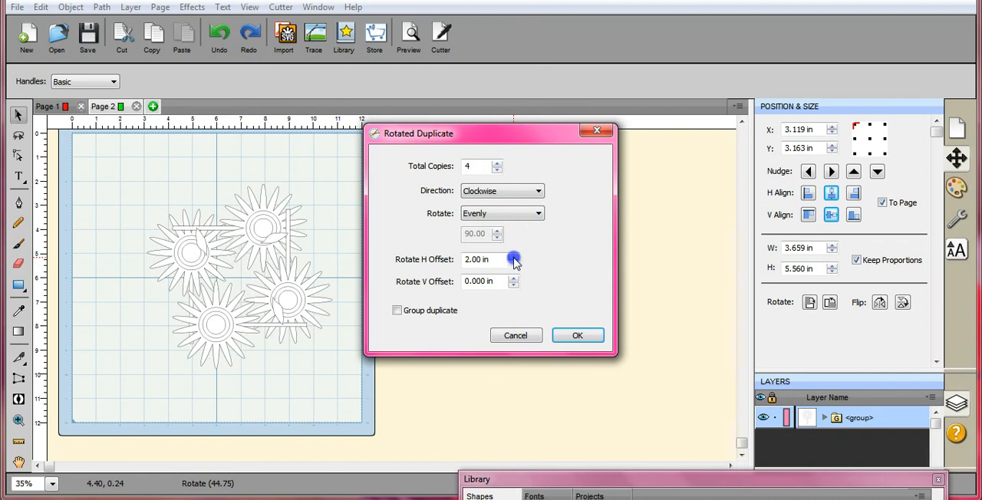
pyautogui.click(513, 257)
pyautogui.click(513, 257)
pyautogui.click(513, 258)
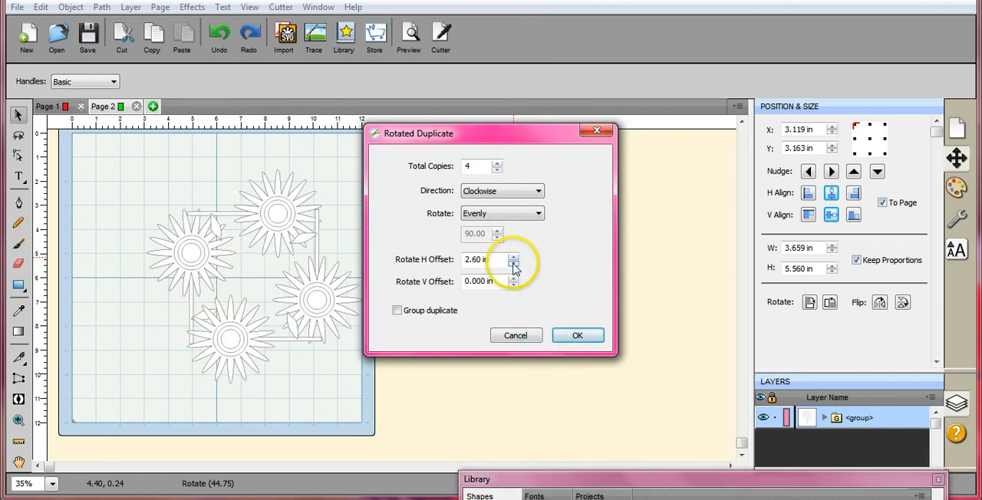
pyautogui.click(513, 264)
pyautogui.click(513, 263)
pyautogui.click(513, 264)
pyautogui.click(513, 263)
pyautogui.click(513, 264)
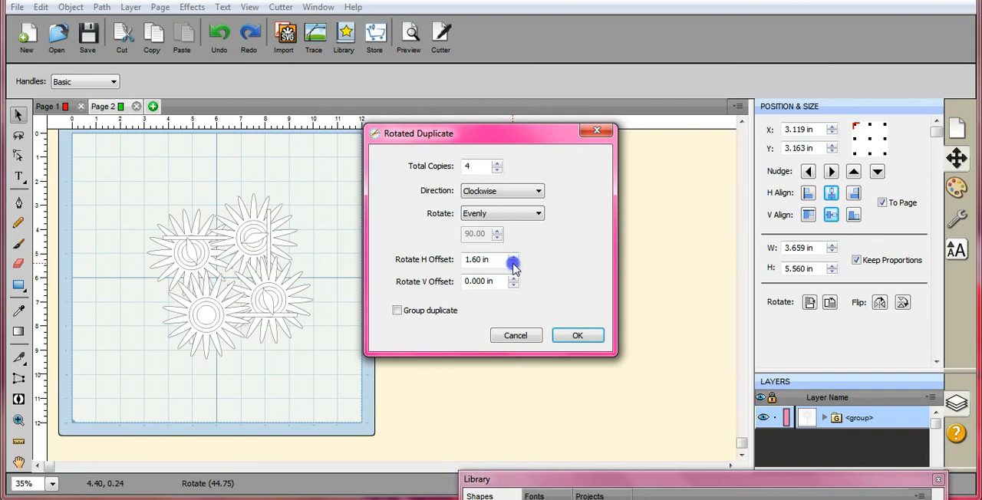
pyautogui.click(513, 263)
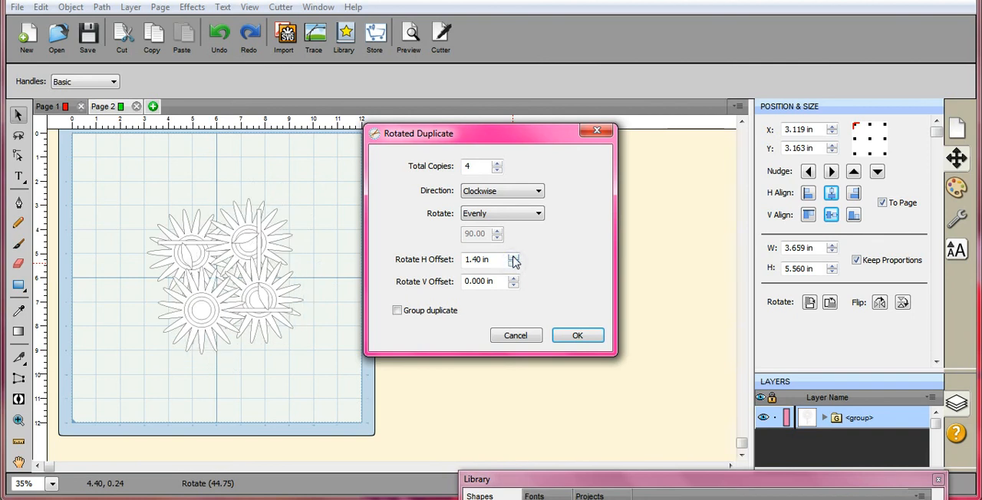
pyautogui.click(582, 336)
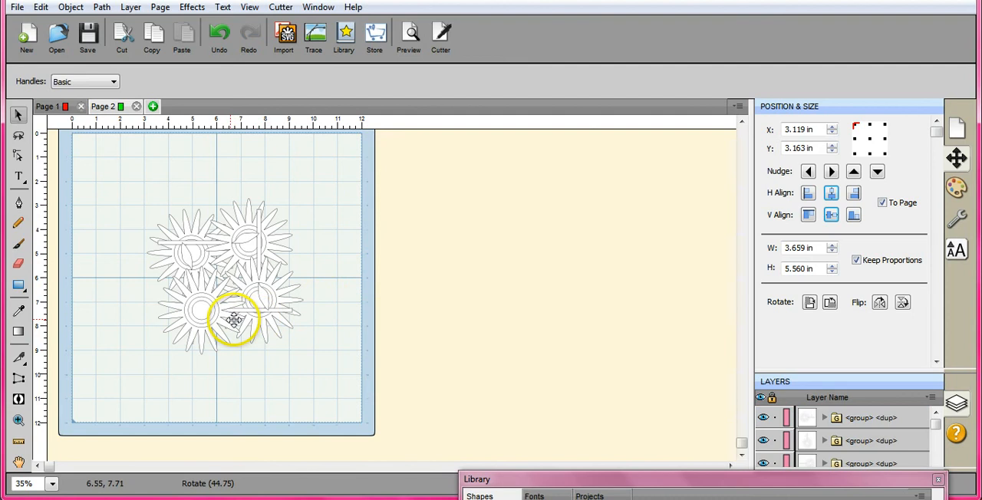
# - Spread the four overlapping sunflowers apart toward the corners of the mat so their stems and leaves are clear
pyautogui.moveTo(201, 310); pyautogui.dragTo(198, 367)
pyautogui.click(256, 299)
pyautogui.moveTo(255, 299); pyautogui.dragTo(301, 333)
pyautogui.moveTo(248, 252); pyautogui.dragTo(307, 228)
pyautogui.moveTo(188, 269); pyautogui.dragTo(167, 240)
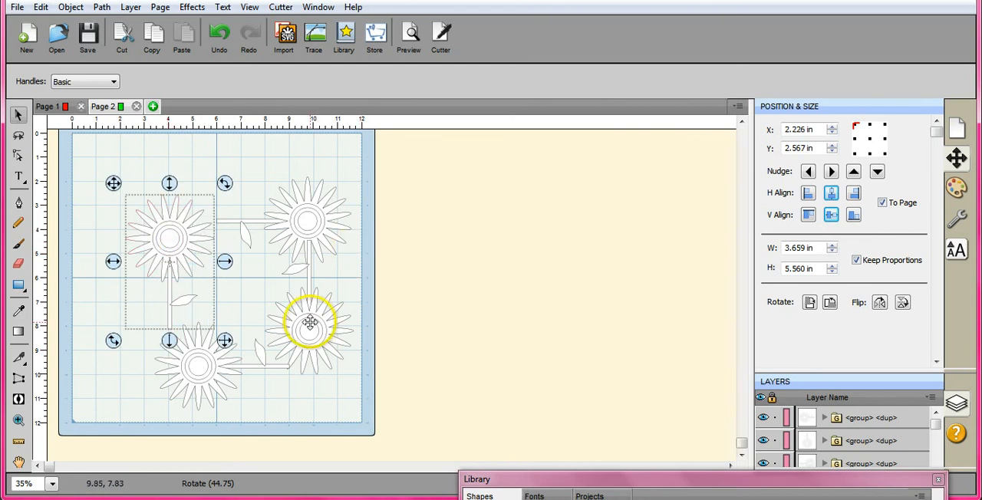
# - Check the layout on Page 1, then arrange the Page 2 sunflowers in a square with each stem reaching the neighbouring flower
pyautogui.click(60, 109)
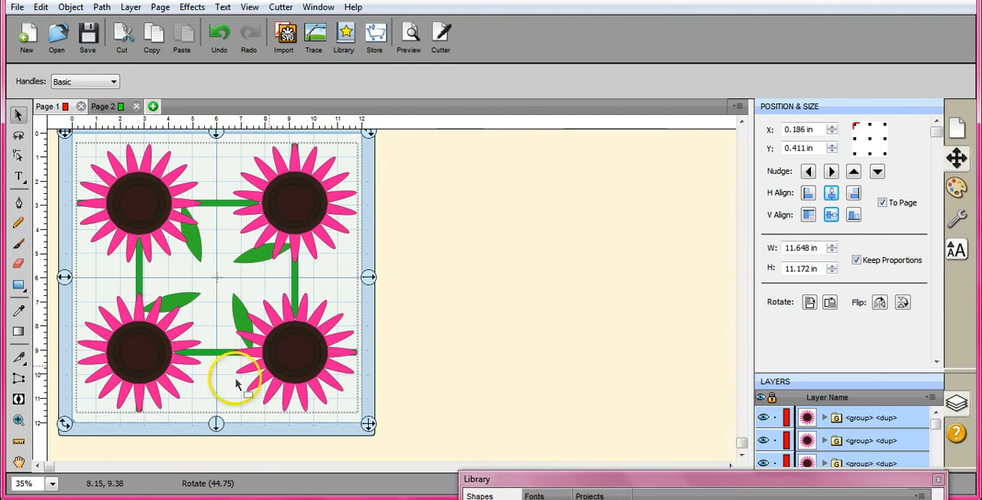
pyautogui.click(115, 107)
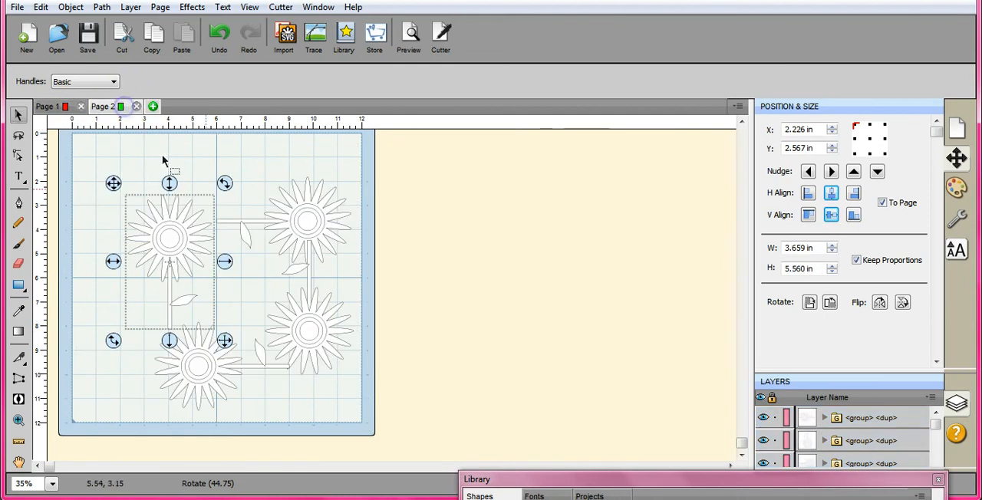
pyautogui.click(306, 230)
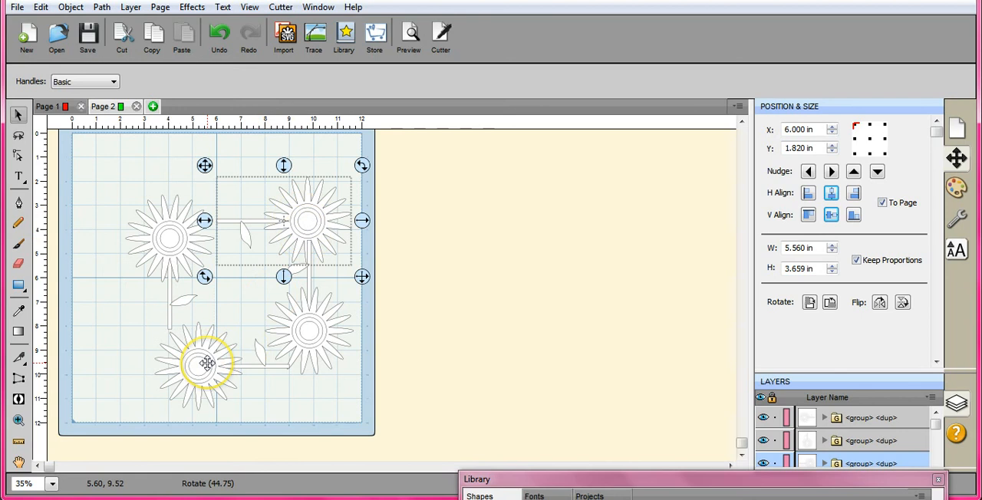
pyautogui.moveTo(167, 223); pyautogui.dragTo(198, 269)
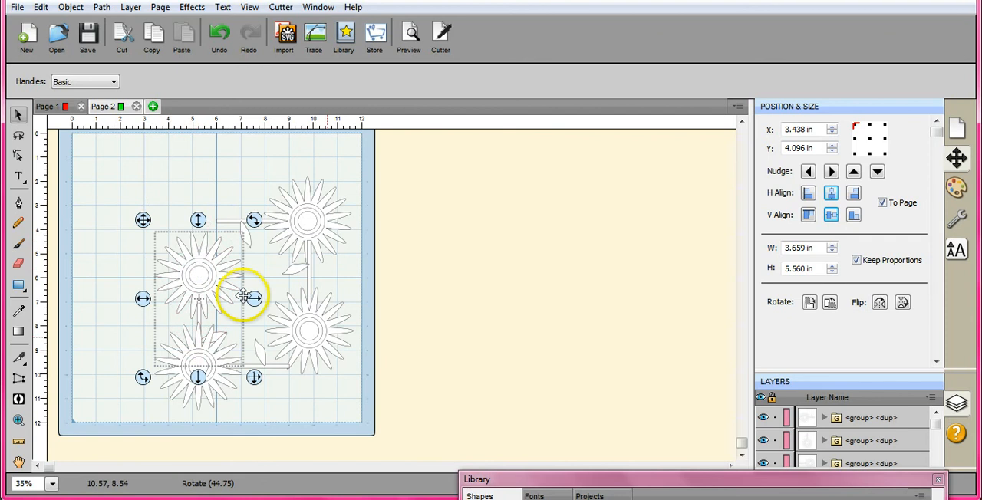
pyautogui.moveTo(304, 227); pyautogui.dragTo(288, 278)
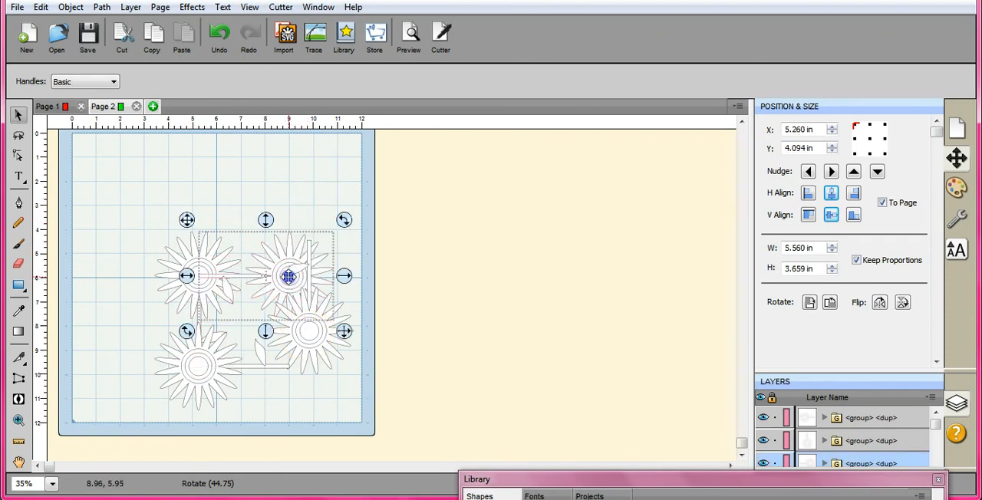
pyautogui.click(360, 280)
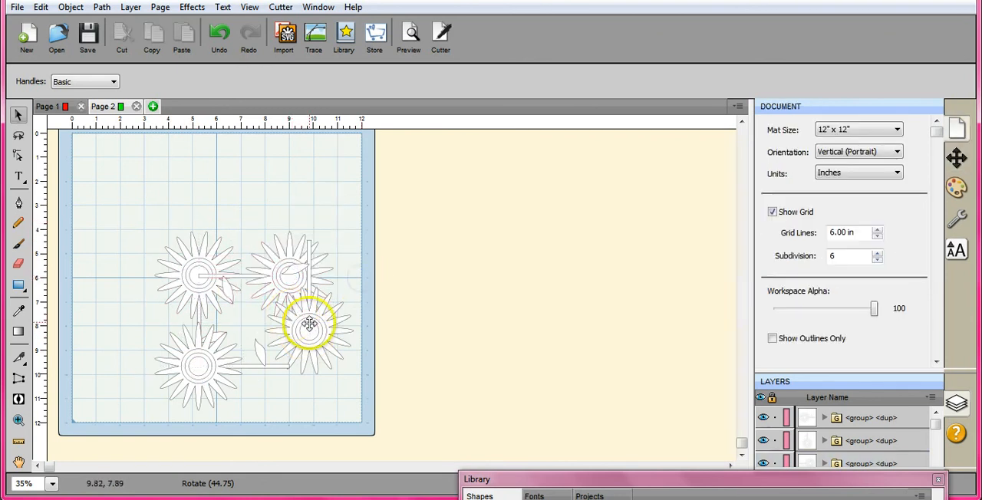
pyautogui.moveTo(314, 330); pyautogui.dragTo(297, 365)
pyautogui.click(388, 294)
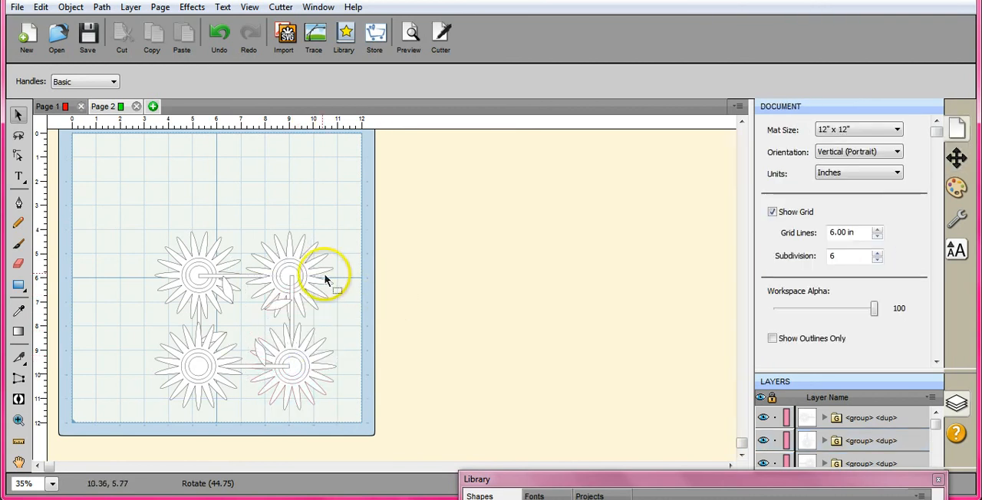
# - Ungroup the lower-right sunflower into its flower head, stem and leaf
pyautogui.click(299, 371)
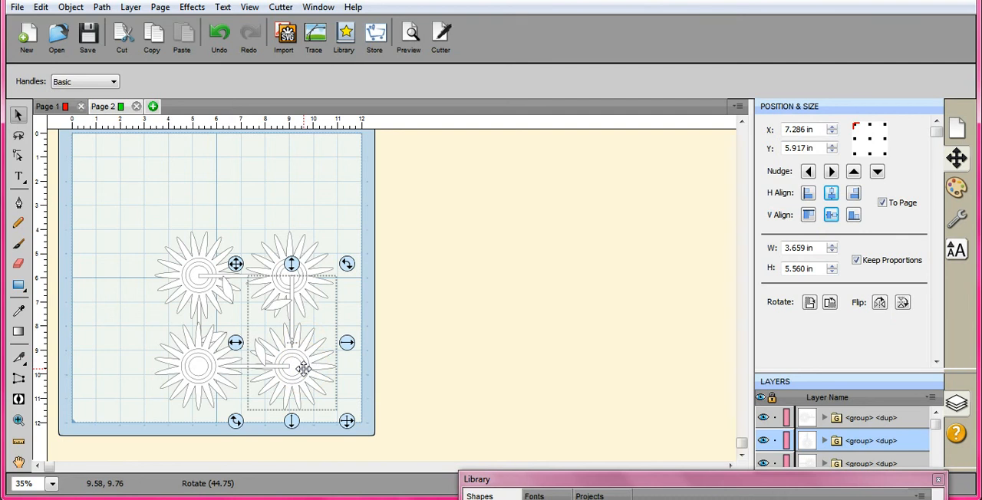
pyautogui.click(69, 8)
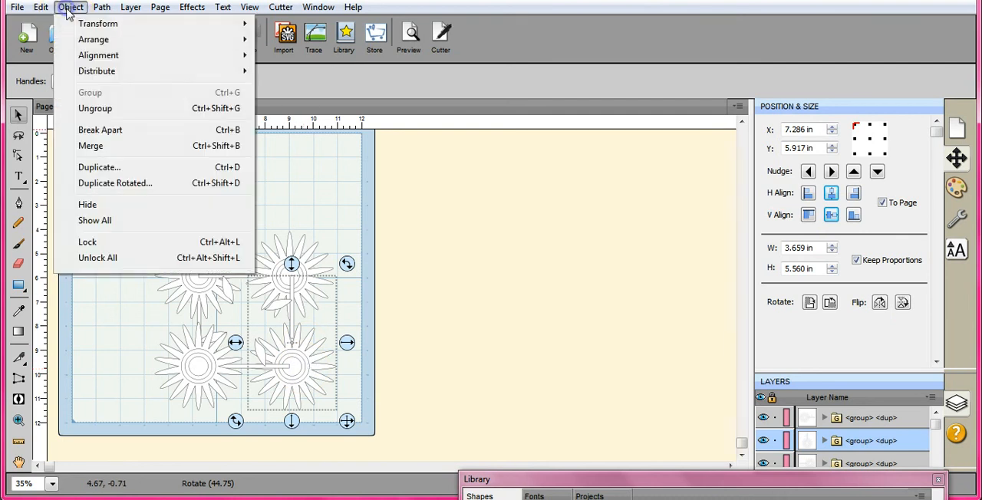
pyautogui.click(95, 108)
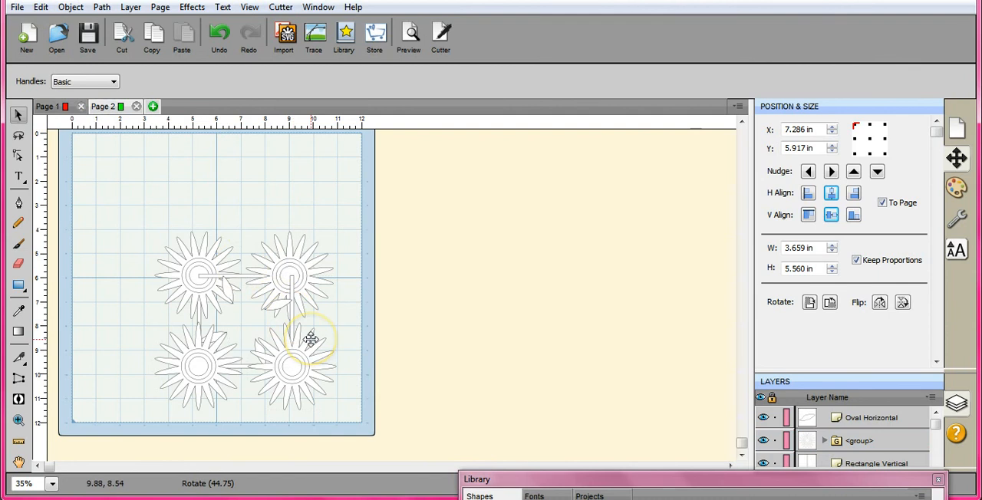
# - Ungroup the upper-right, upper-left and lower-left sunflowers into their flower heads, stems and leaves
pyautogui.click(299, 273)
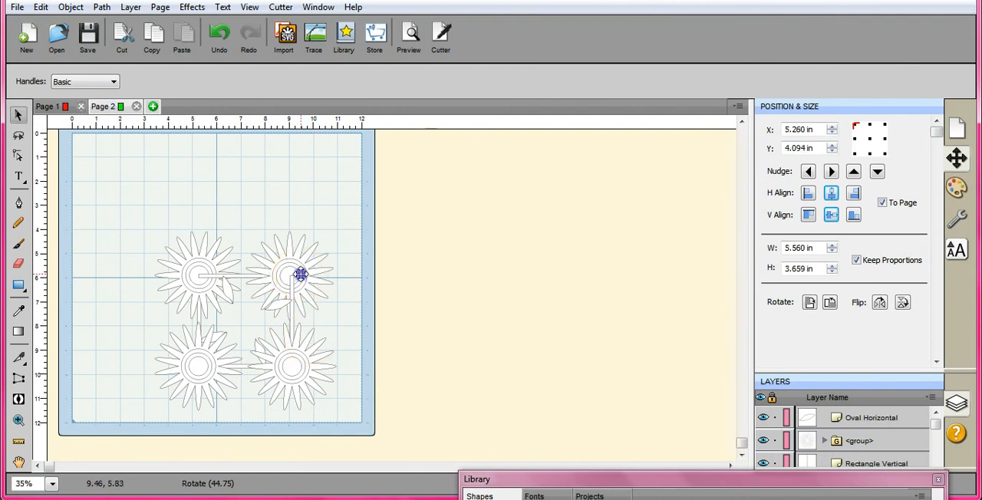
pyautogui.click(72, 7)
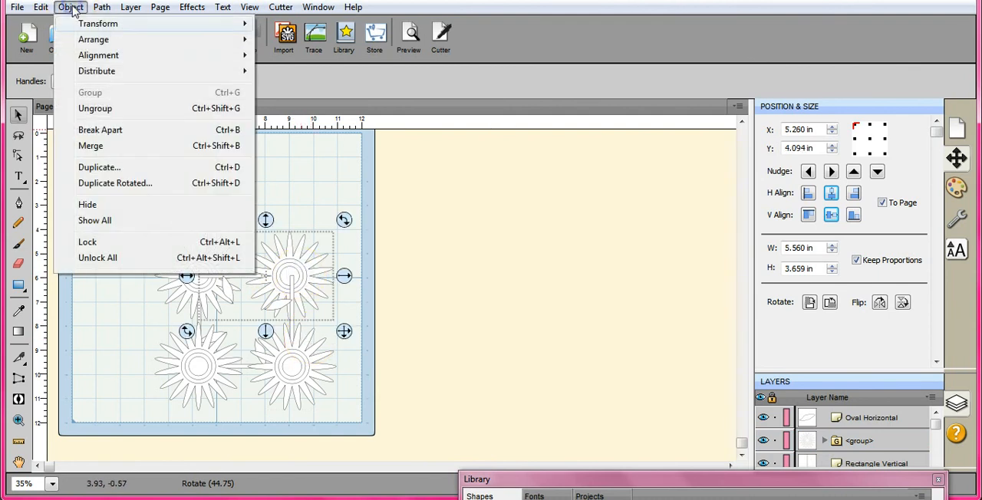
pyautogui.click(114, 105)
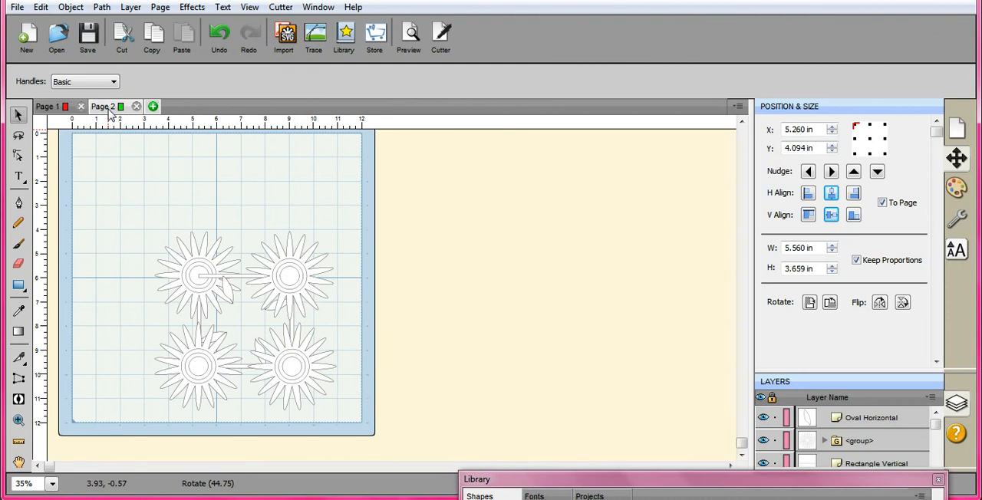
pyautogui.click(194, 287)
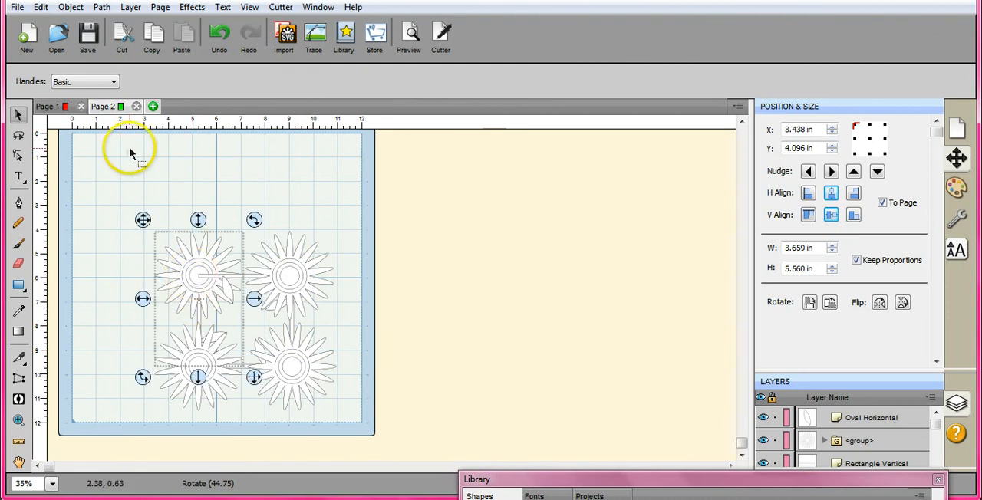
pyautogui.click(71, 7)
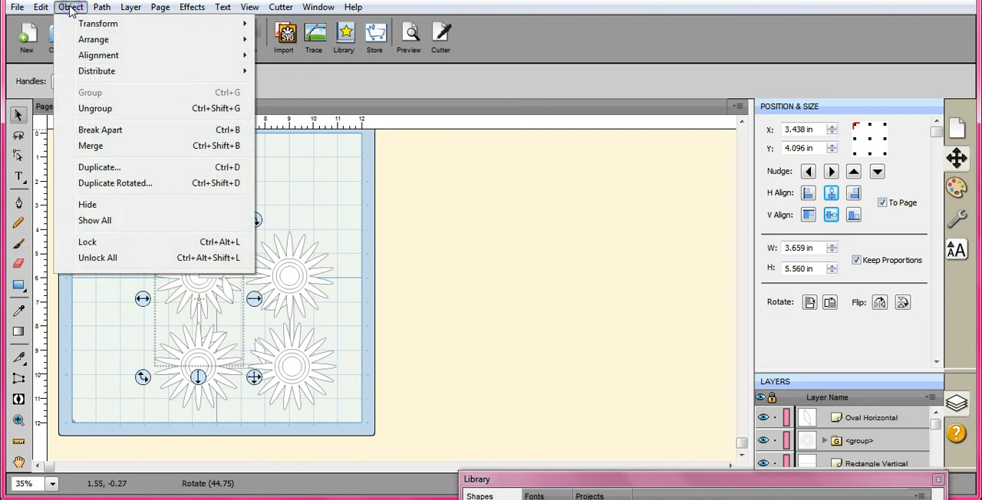
pyautogui.click(100, 106)
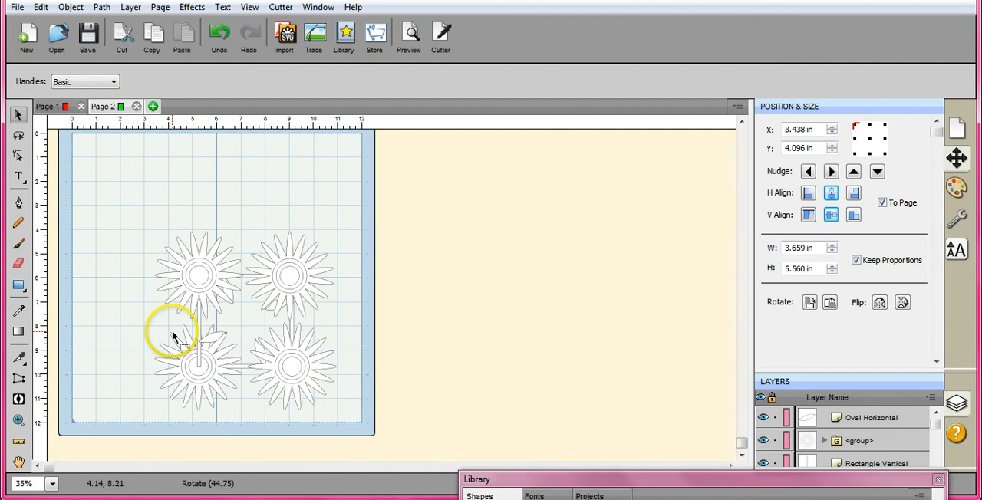
pyautogui.click(191, 357)
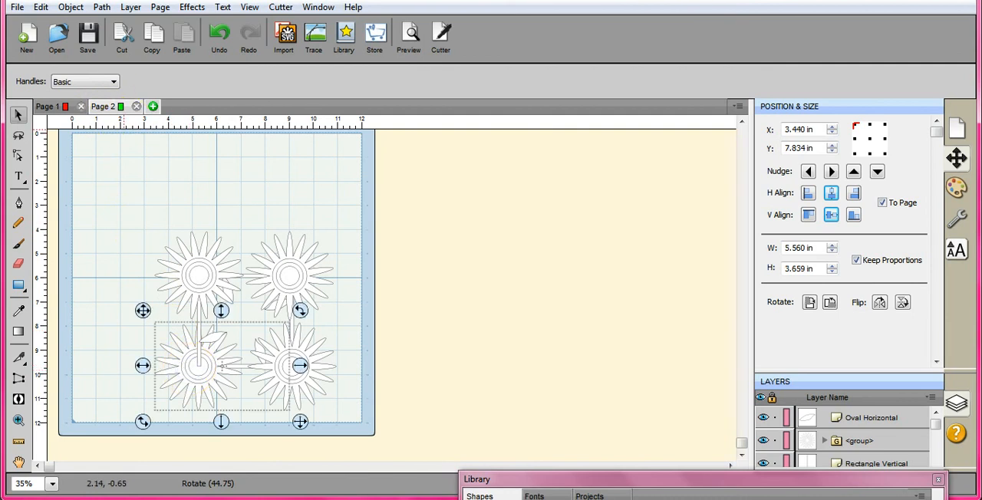
pyautogui.click(70, 7)
pyautogui.click(99, 113)
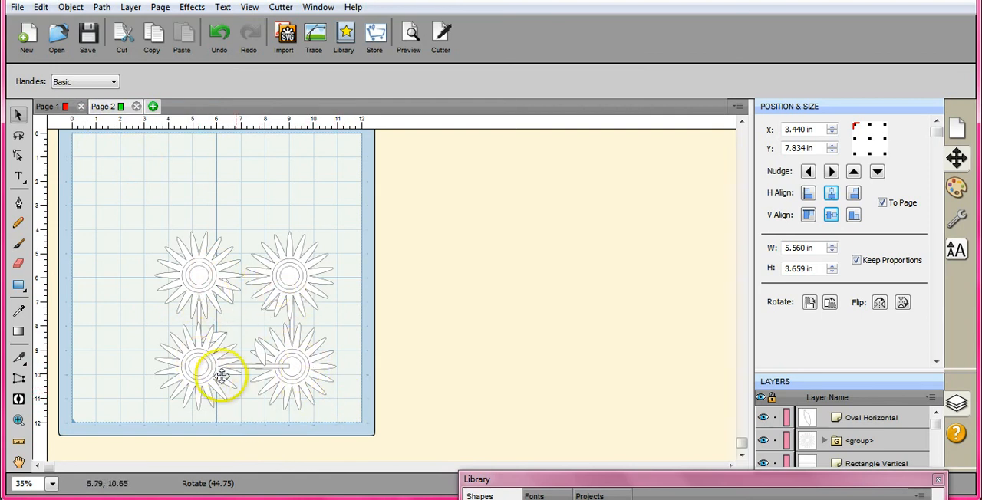
# - Bring the lower-right flower head to the front so it covers the end of the neighbouring stem
pyautogui.click(298, 369)
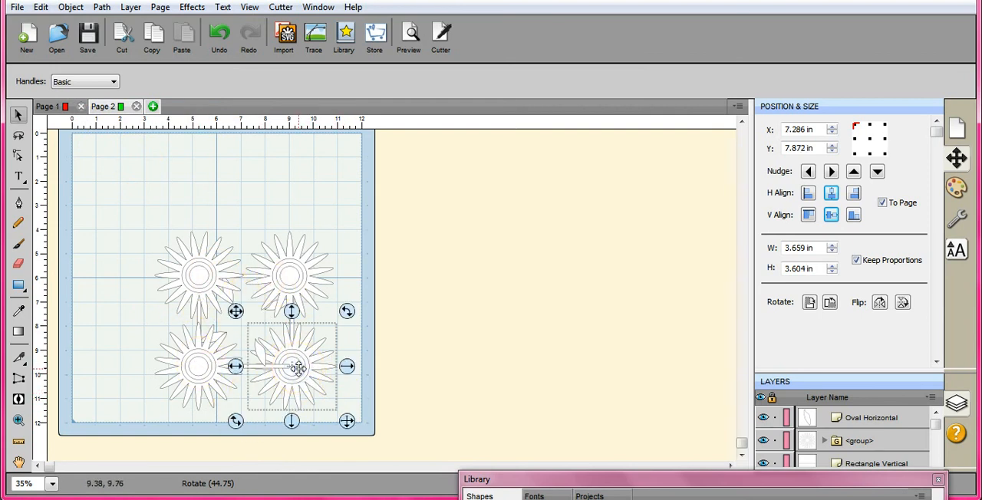
pyautogui.rightClick(298, 369)
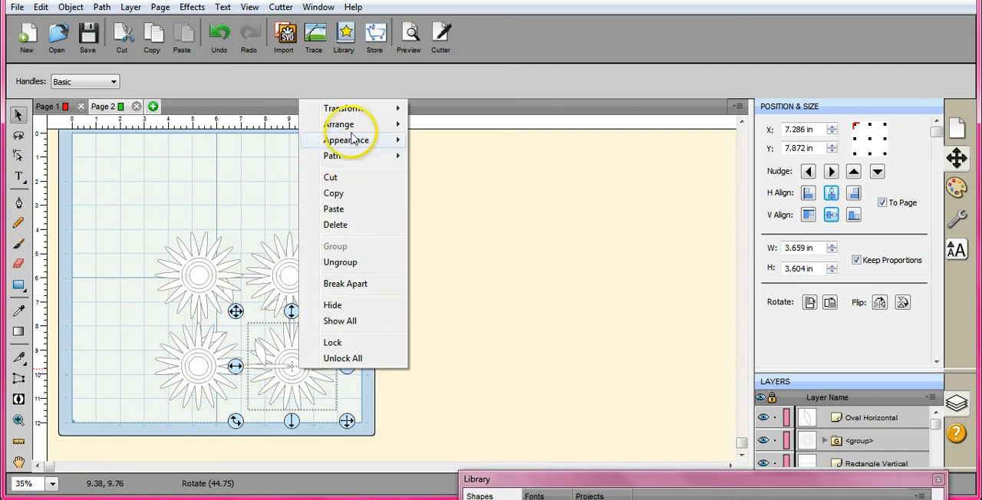
pyautogui.moveTo(352, 135)
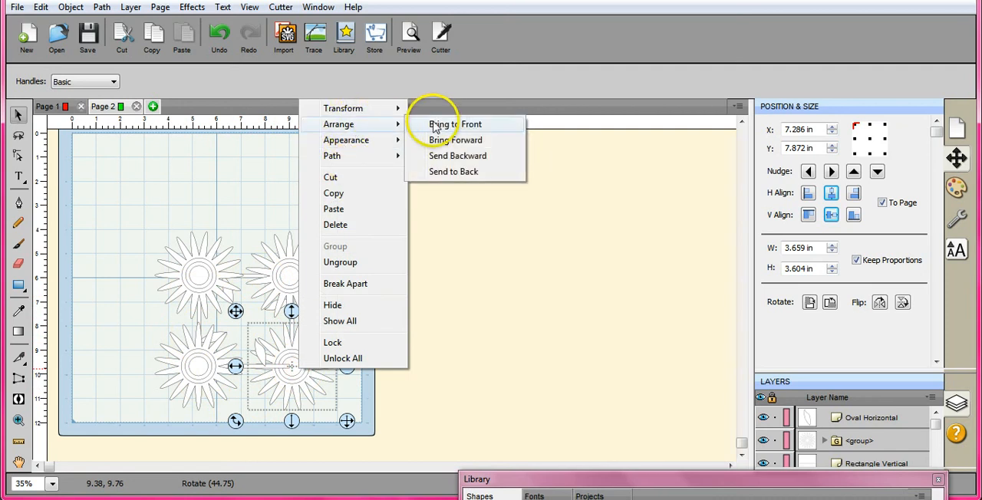
pyautogui.click(441, 127)
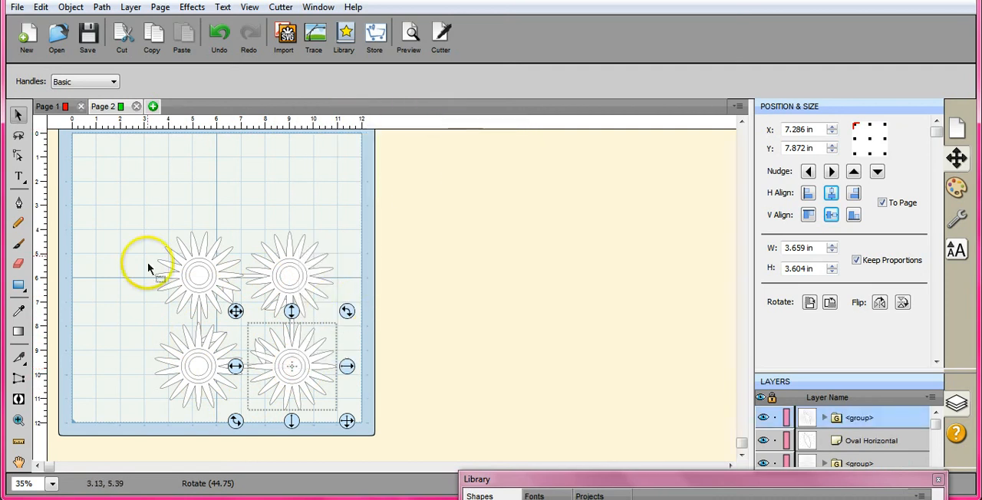
pyautogui.click(320, 174)
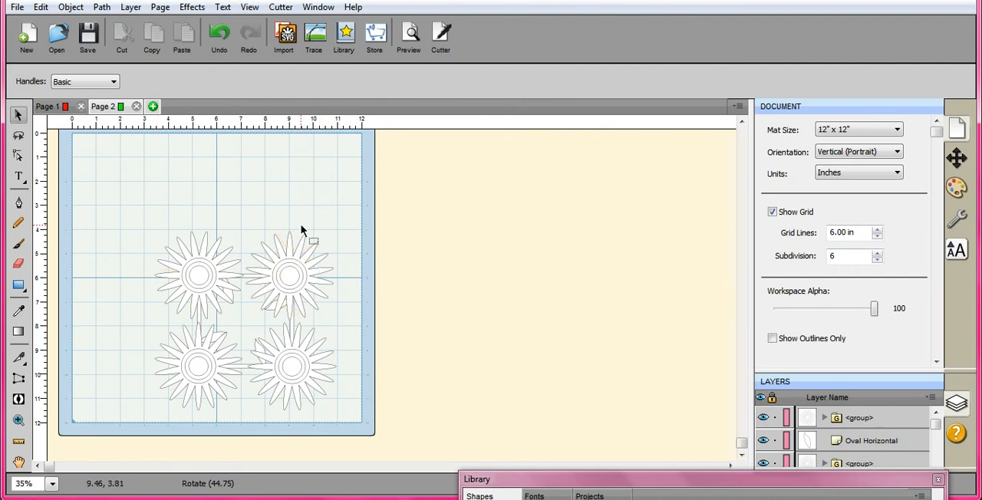
# - Enlarge the whole four-sunflower design proportionally to 11.010 in wide and reposition it to fit within the mat
pyautogui.moveTo(126, 213); pyautogui.dragTo(366, 427)
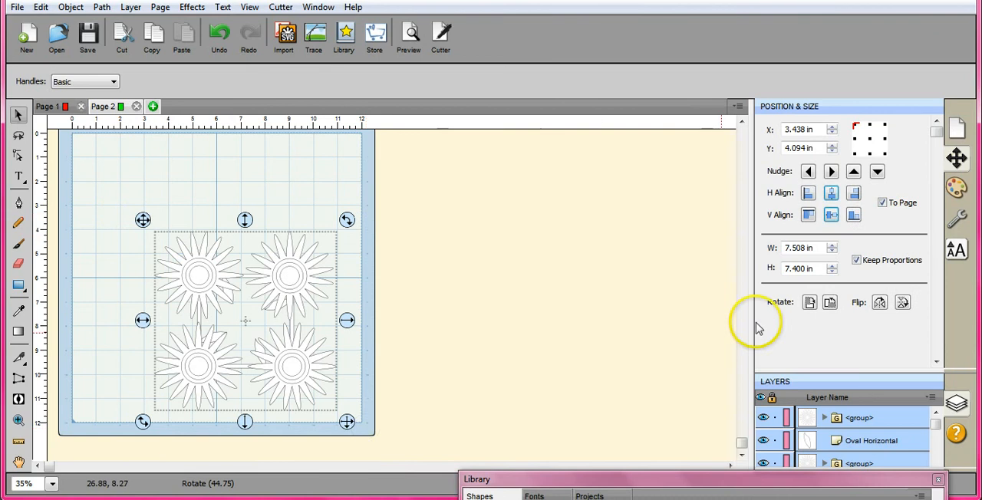
pyautogui.moveTo(833, 250); pyautogui.dragTo(834, 252)
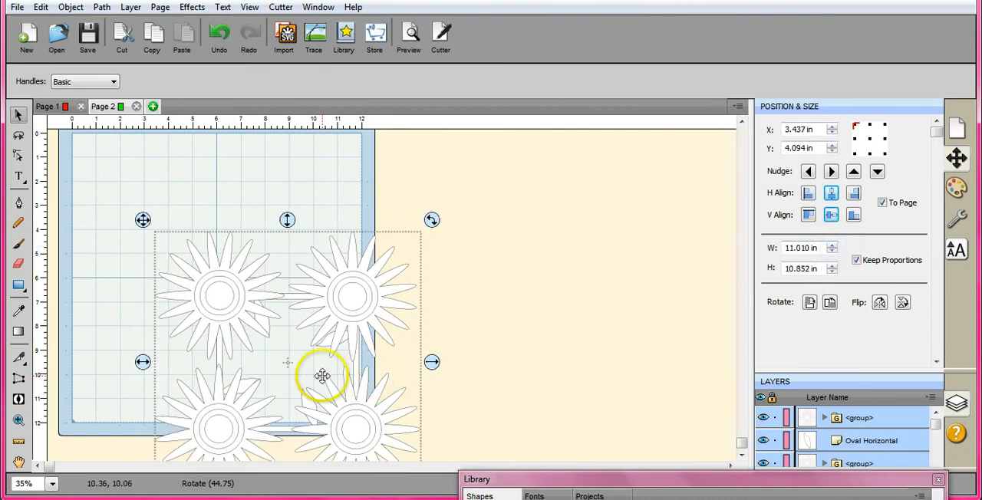
pyautogui.moveTo(320, 376); pyautogui.dragTo(243, 293)
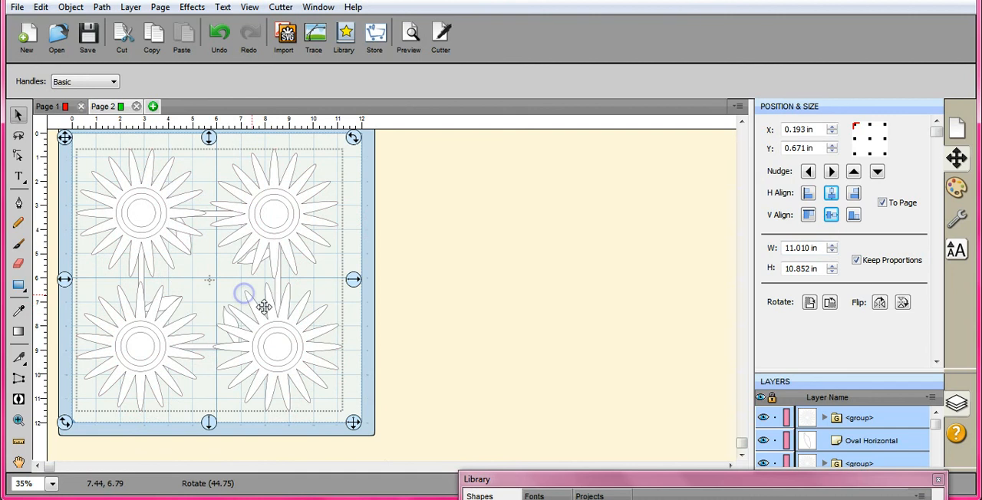
pyautogui.click(431, 318)
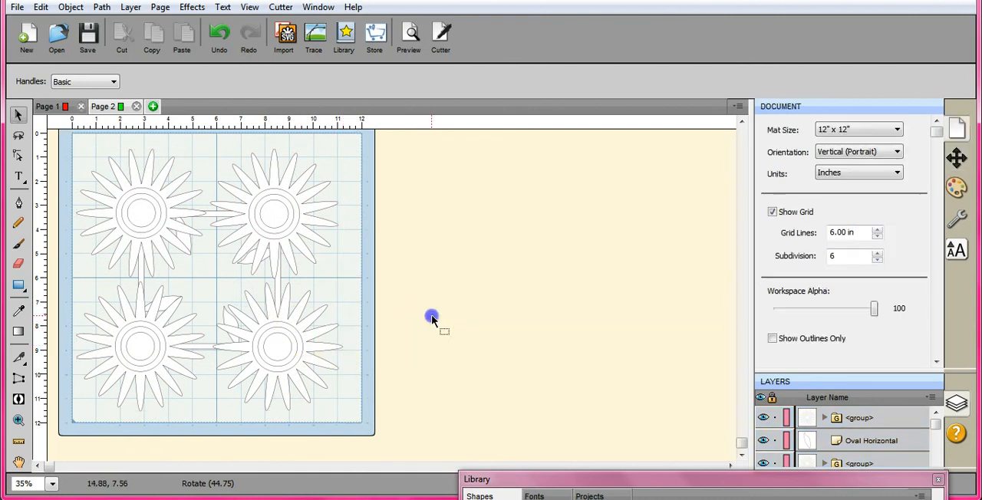
# - Fill the lower-right flower head with a bright pink colour
pyautogui.click(301, 326)
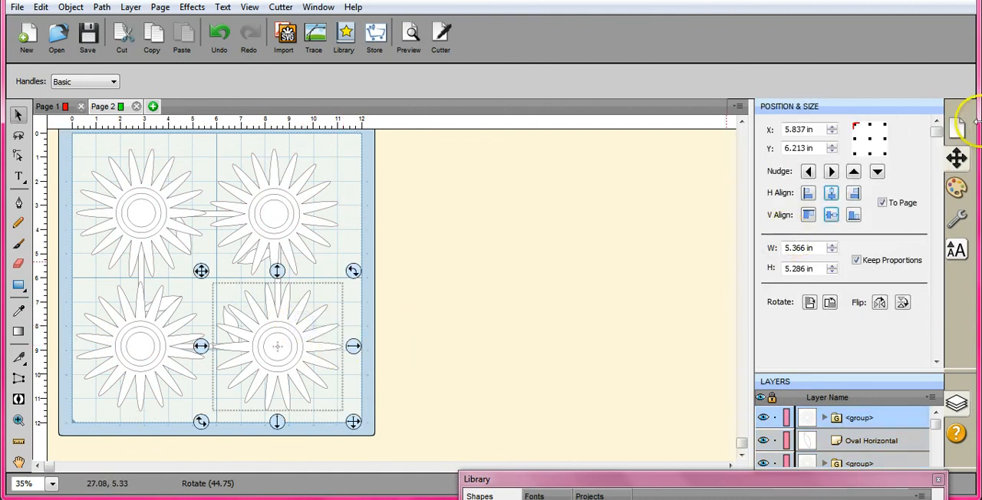
pyautogui.click(955, 189)
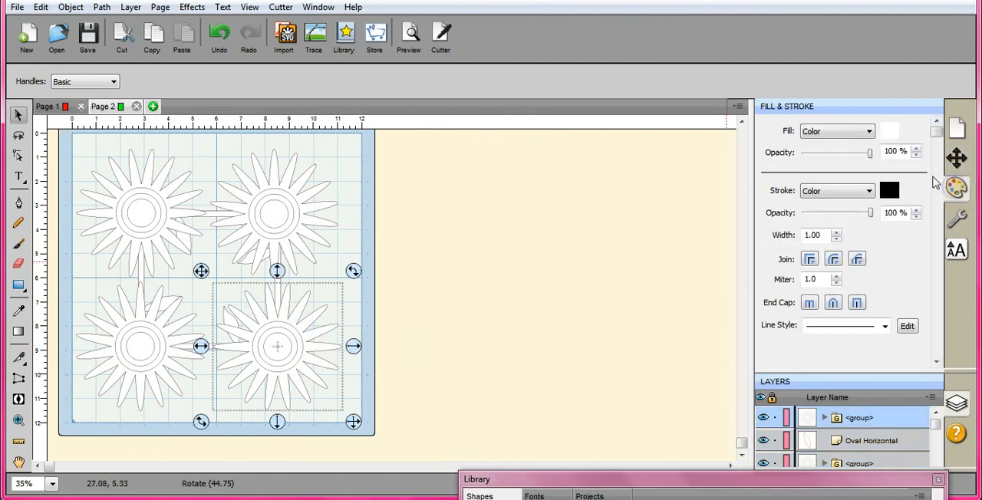
pyautogui.click(888, 131)
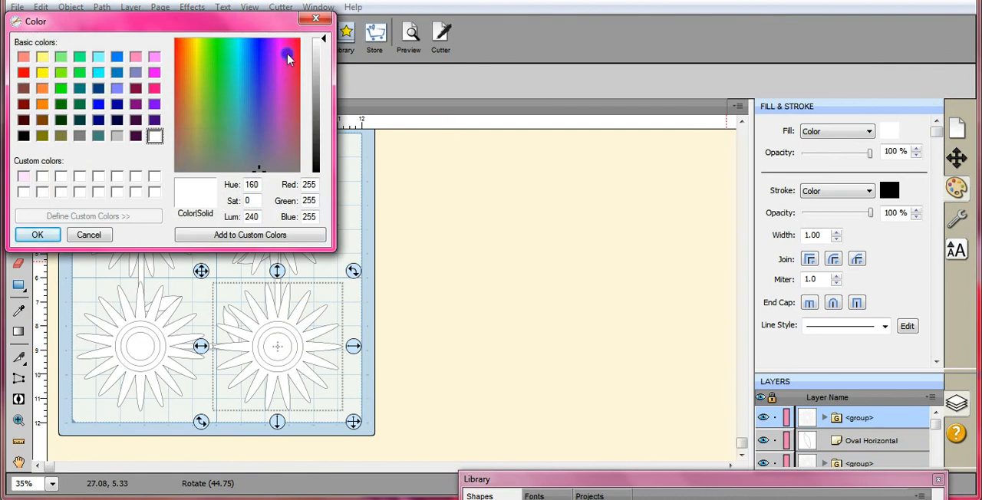
pyautogui.click(321, 91)
pyautogui.click(44, 237)
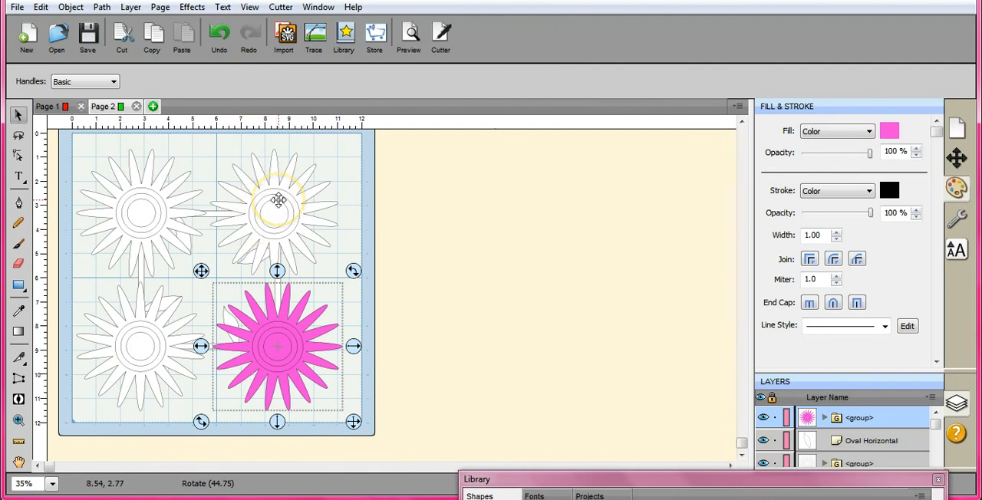
pyautogui.click(16, 7)
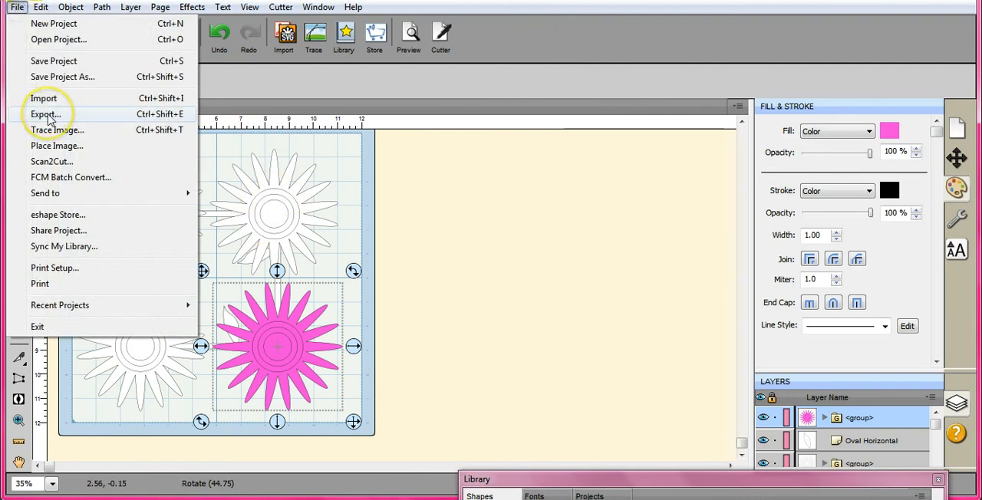
pyautogui.click(350, 97)
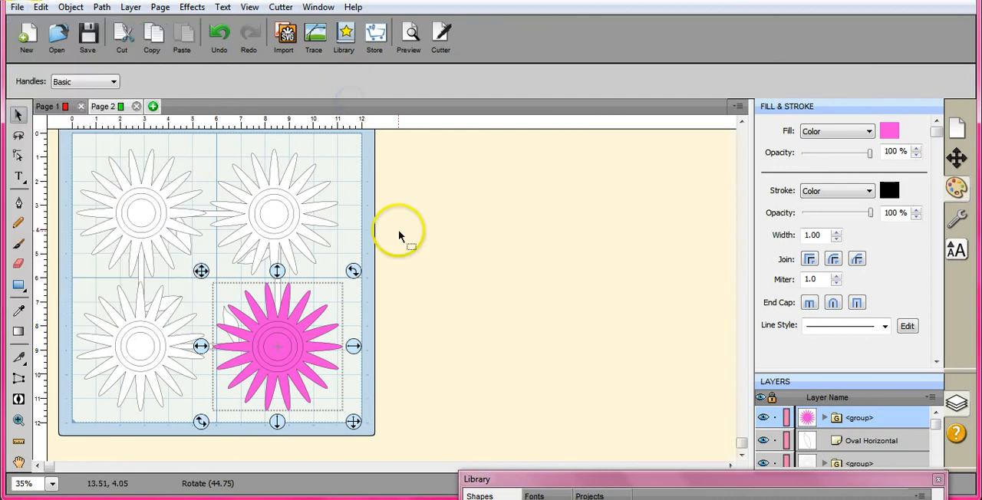